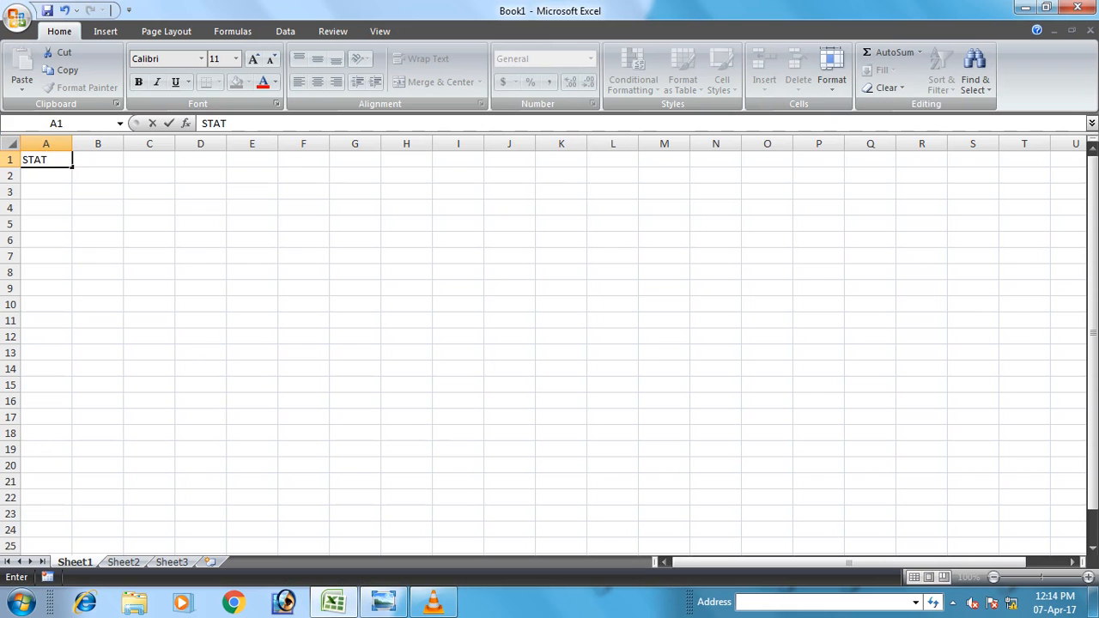
# - Set the worksheet zoom to 150%
pyautogui.click(973, 498)
pyautogui.click(1089, 578)
pyautogui.click(1089, 578)
pyautogui.click(1089, 578)
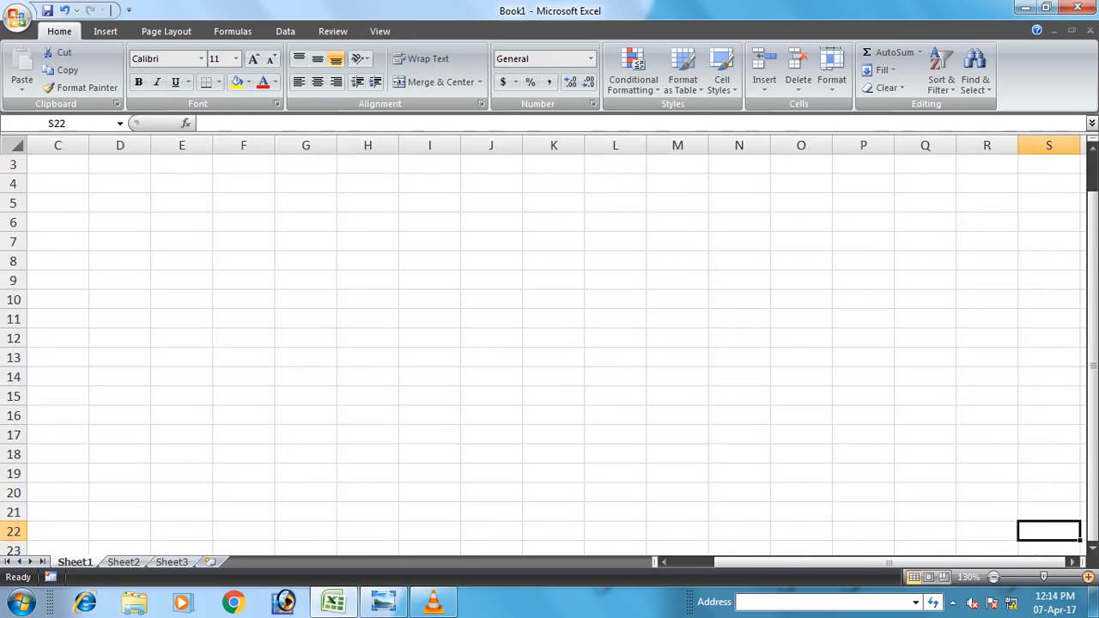
pyautogui.click(1089, 578)
pyautogui.click(1088, 578)
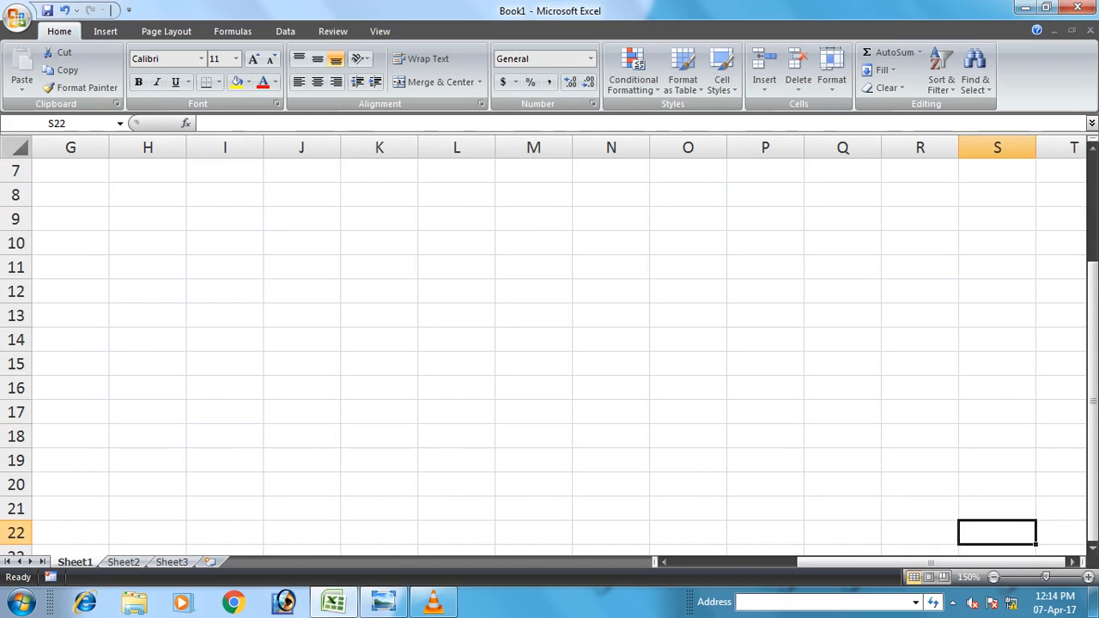
# - Enter the titles "STATIONARY COMPANY" in A1 and "SALES REPORT" in A2
pyautogui.scroll(2, 71, 315)
pyautogui.click(71, 316)
pyautogui.click(71, 171)
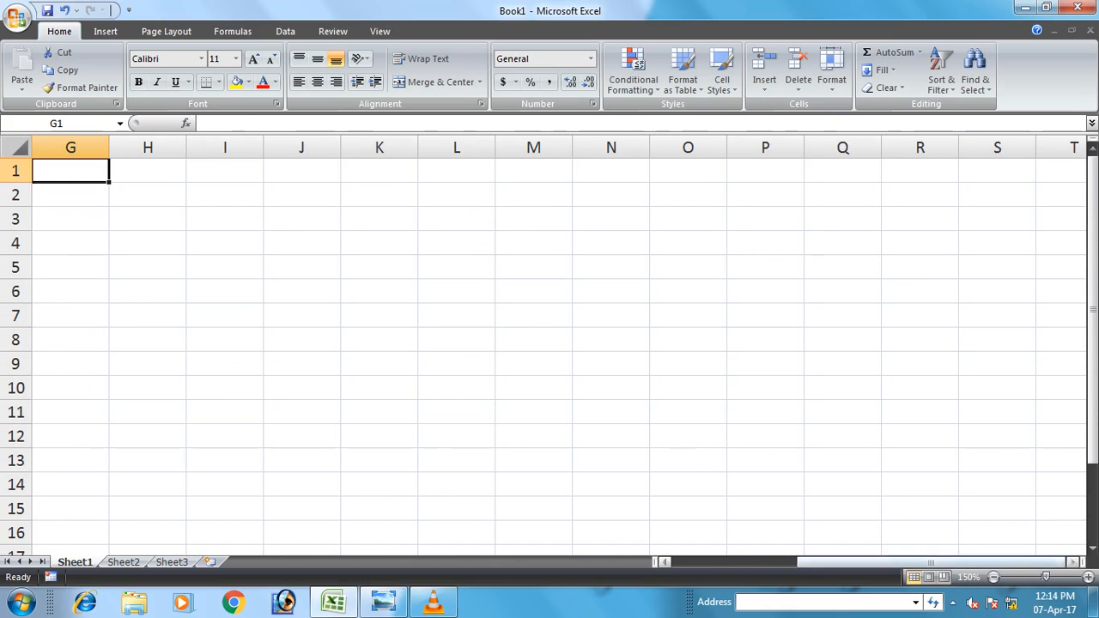
pyautogui.moveTo(919, 563); pyautogui.dragTo(795, 563)
pyautogui.click(71, 171)
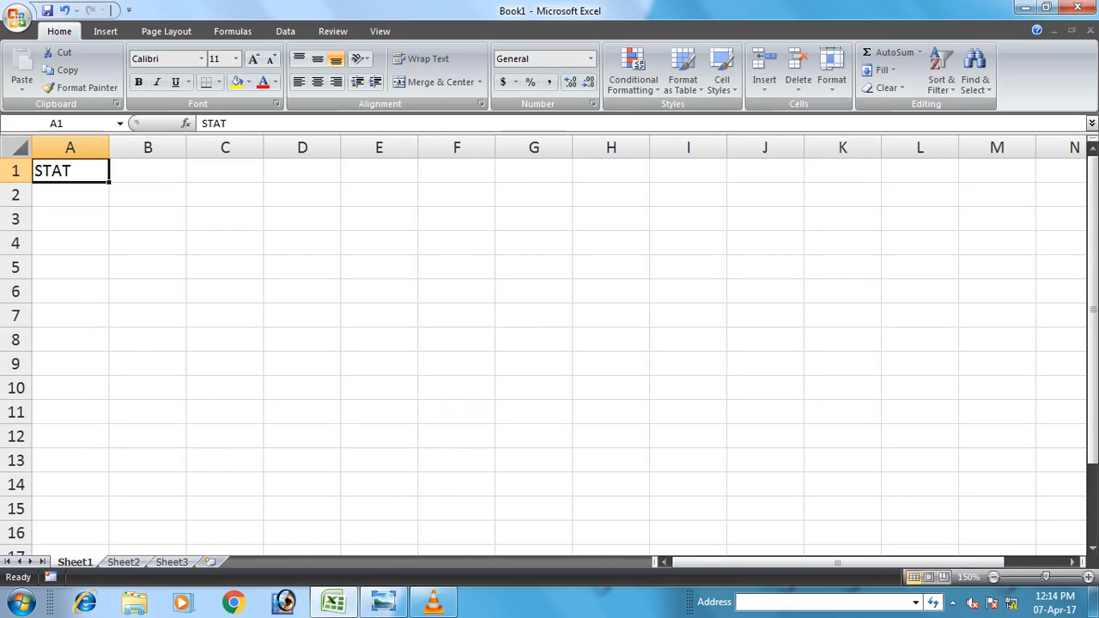
pyautogui.write('STATIONARY COMPANY')
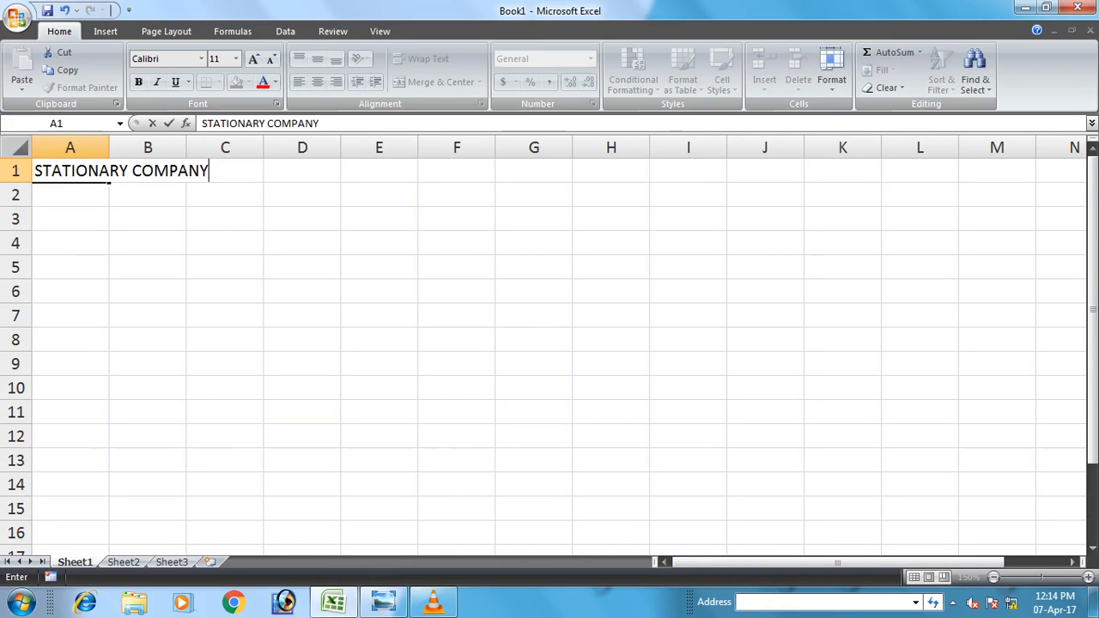
pyautogui.press('Return')
pyautogui.write('SAL')
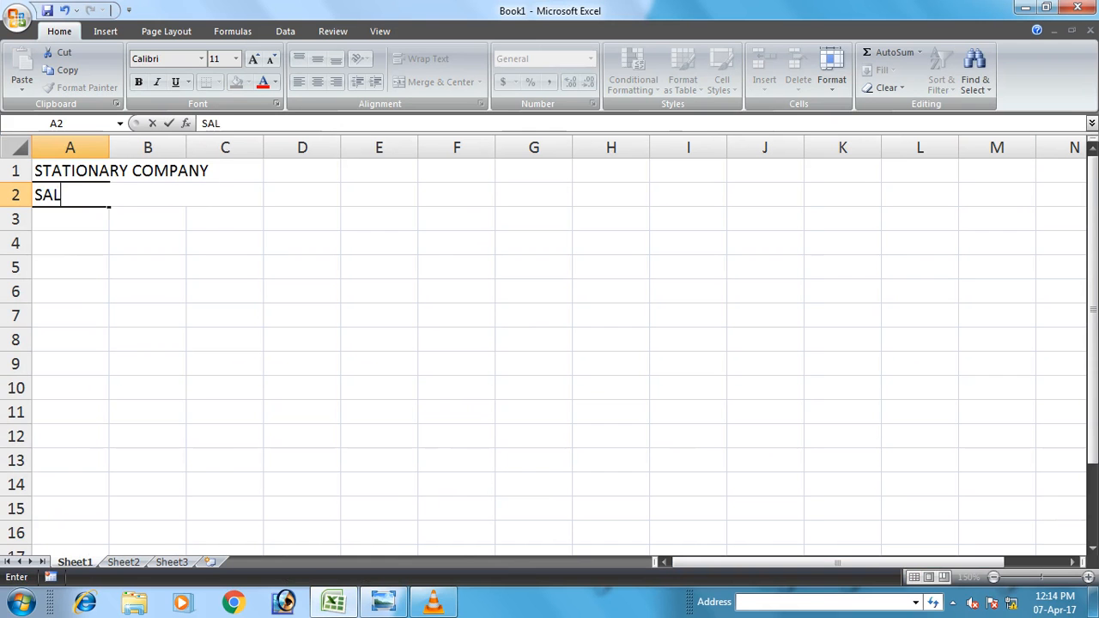
pyautogui.write('ES REPORT')
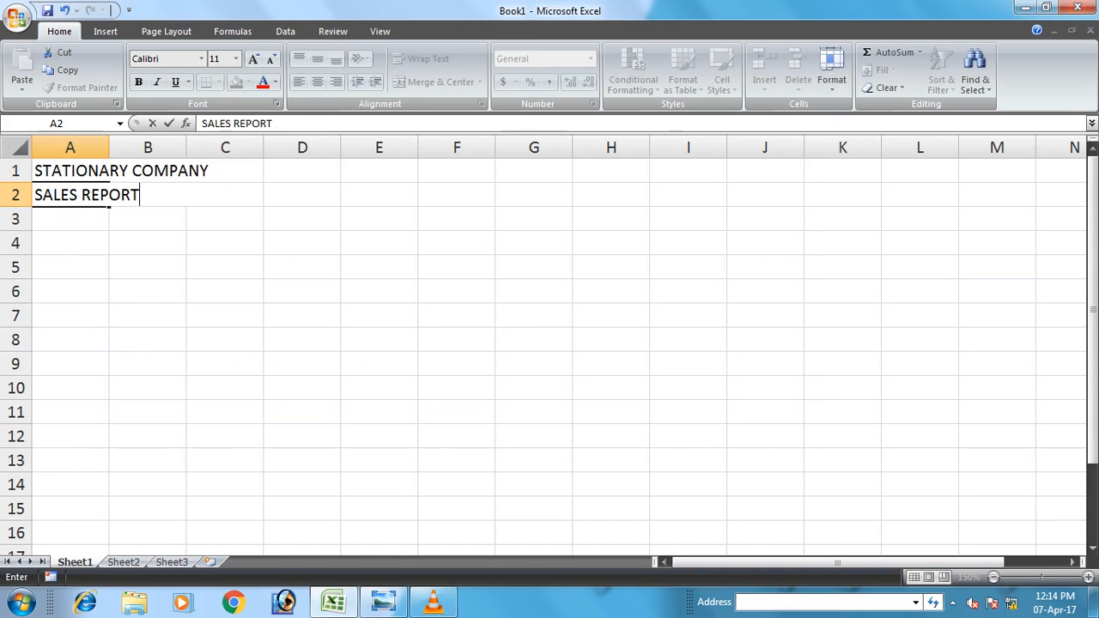
pyautogui.press('Return')
pyautogui.write('FOR THE')
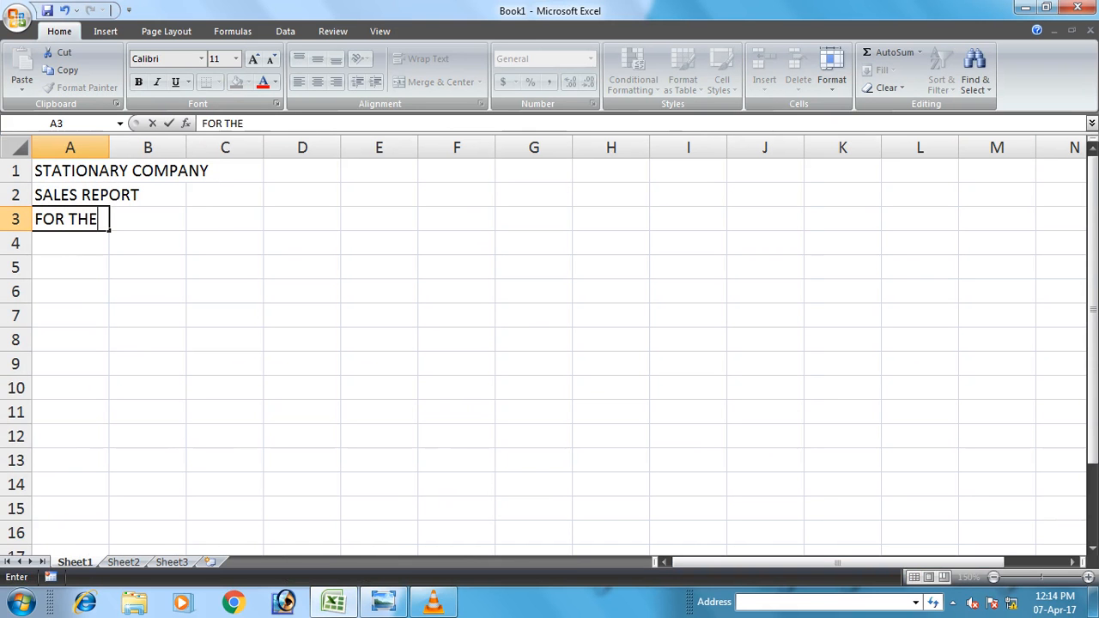
pyautogui.press('BackSpace')
pyautogui.press('BackSpace')
pyautogui.press('BackSpace')
pyautogui.press('BackSpace')
pyautogui.press('BackSpace')
pyautogui.press('BackSpace')
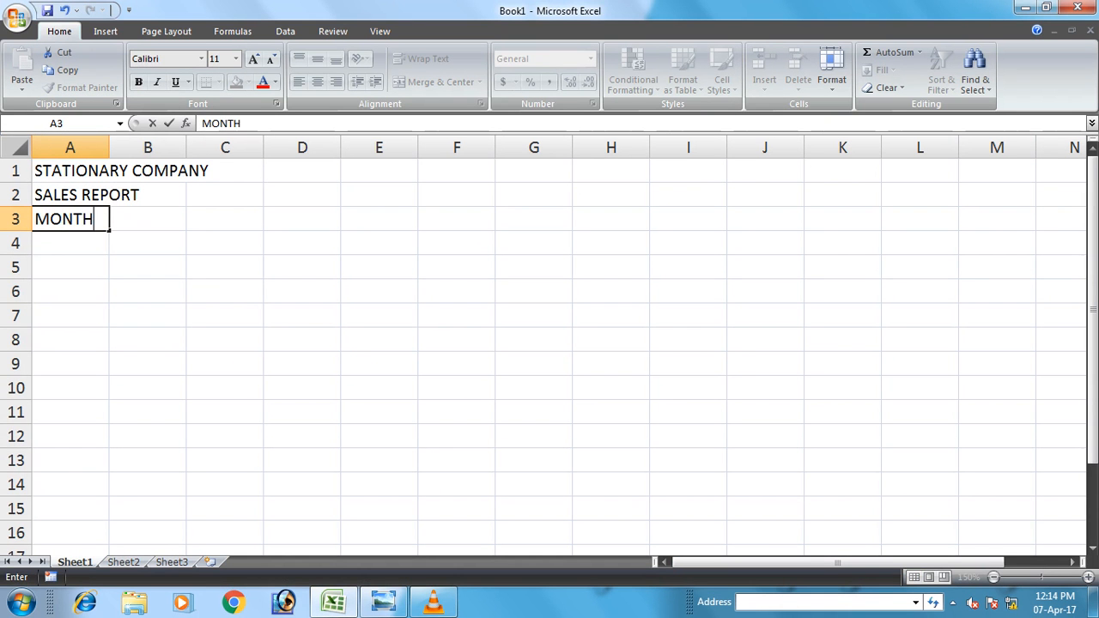
# - Enter "MONTH JANUARY TO DECEMBER 2016" in A3 as the period line under the report title
pyautogui.write('MONTH JANU')
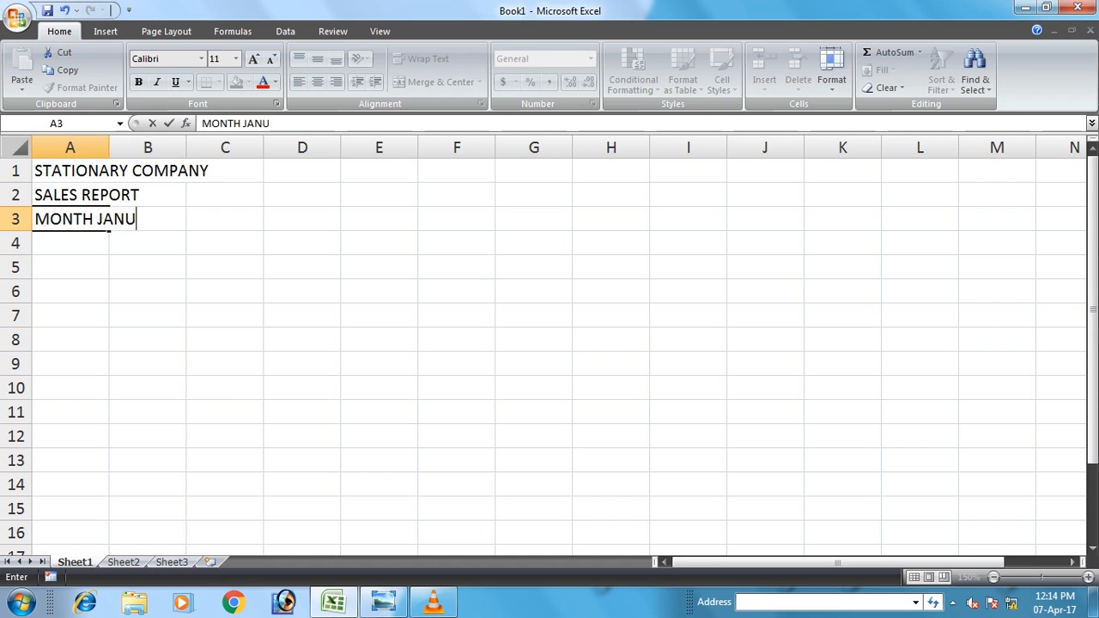
pyautogui.write('ARY TO DEN')
pyautogui.write('EMBER')
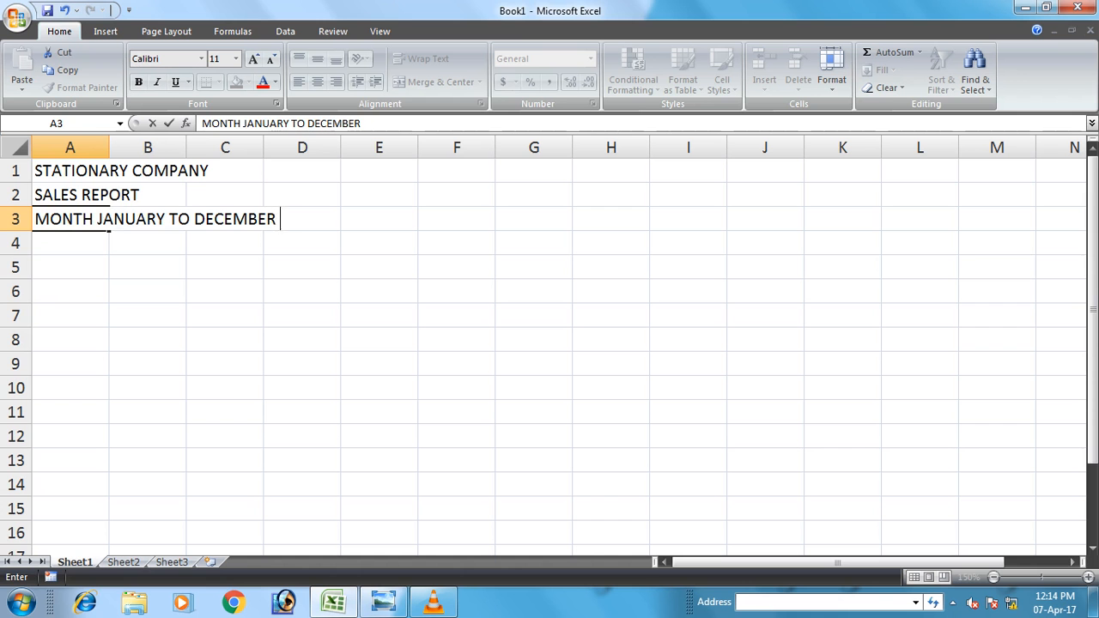
pyautogui.write(' 2016')
pyautogui.press('Return')
# - Replace the word "MONTH" at the start of the period line in A3 with "FROM"
pyautogui.press('Up')
pyautogui.press('F2')
pyautogui.press('Home')
pyautogui.press('Delete')
pyautogui.press('Delete')
pyautogui.press('Delete')
pyautogui.press('Delete')
pyautogui.press('Delete')
pyautogui.write('FROM')
pyautogui.press('Return')
# - Enter the column headers S.NO., NAME OF PRODUCTS, RATE and JAN in cells A4 through D4
pyautogui.write('S.N')
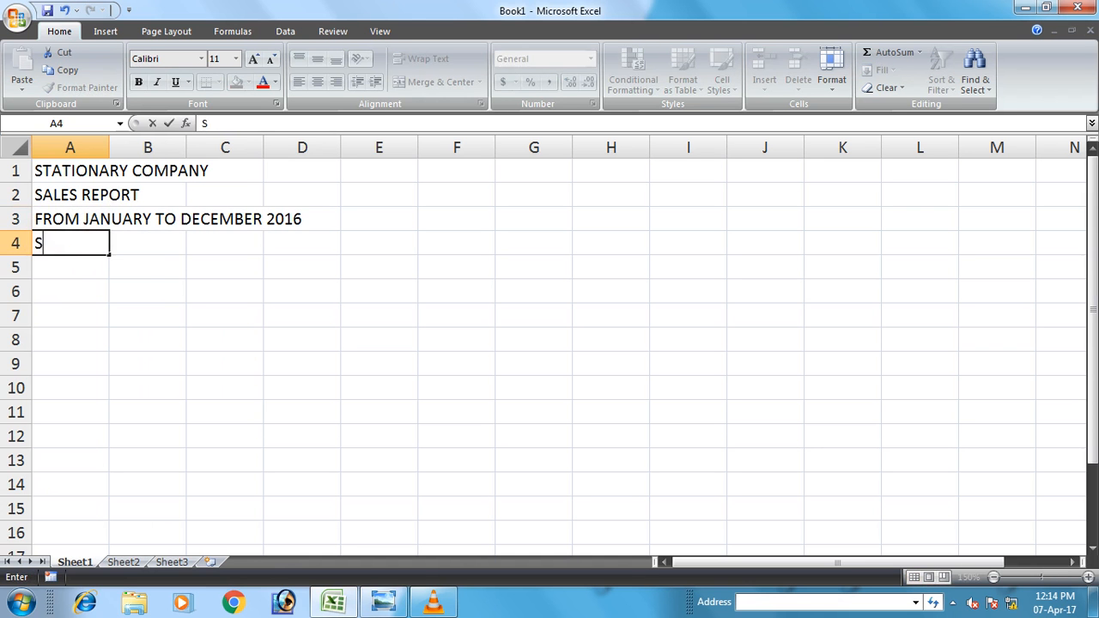
pyautogui.press('Tab')
pyautogui.write('NAME OF PRODUCTS')
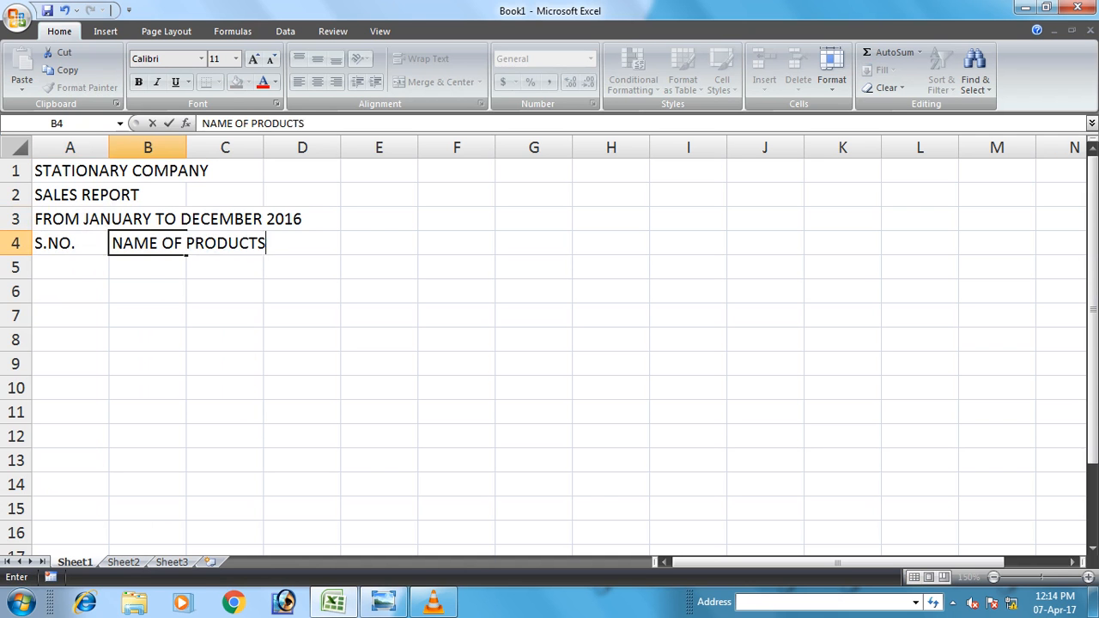
pyautogui.press('Tab')
pyautogui.write('RATE')
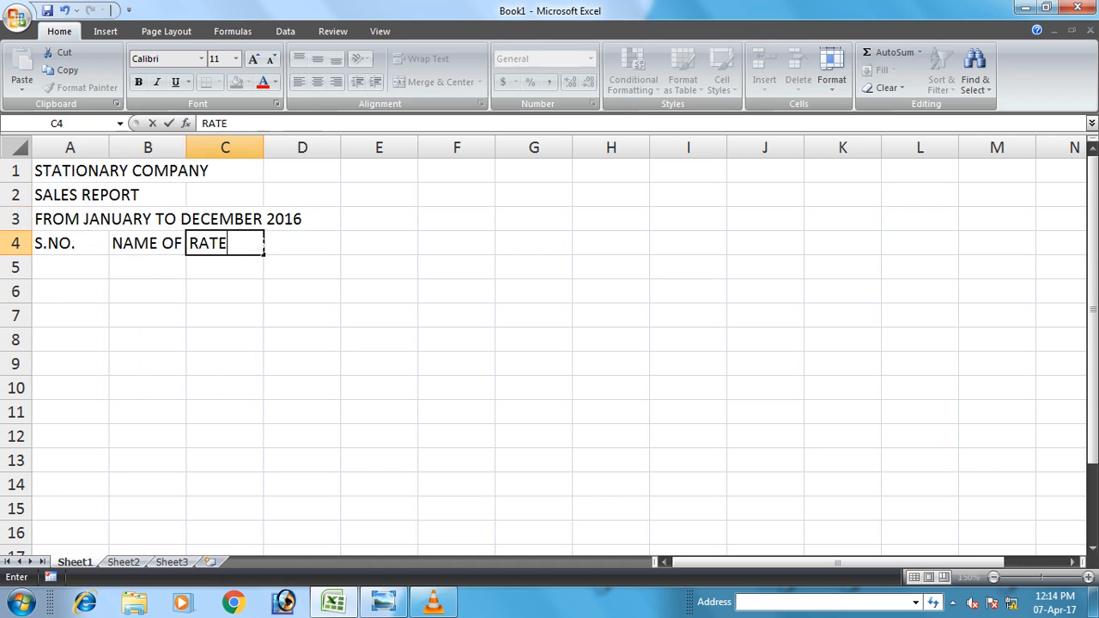
pyautogui.press('Tab')
pyautogui.write('JAN')
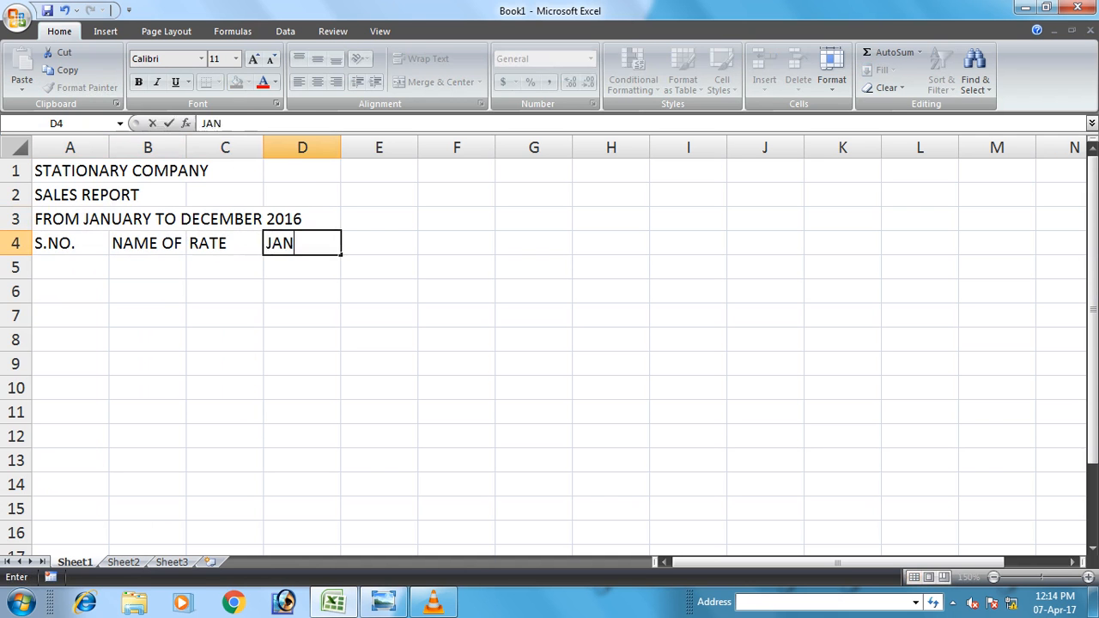
pyautogui.press('Tab')
# - Autofill the month headers from JAN through DEC across D4:O4 and enter TOTAL in P4
pyautogui.press('Left')
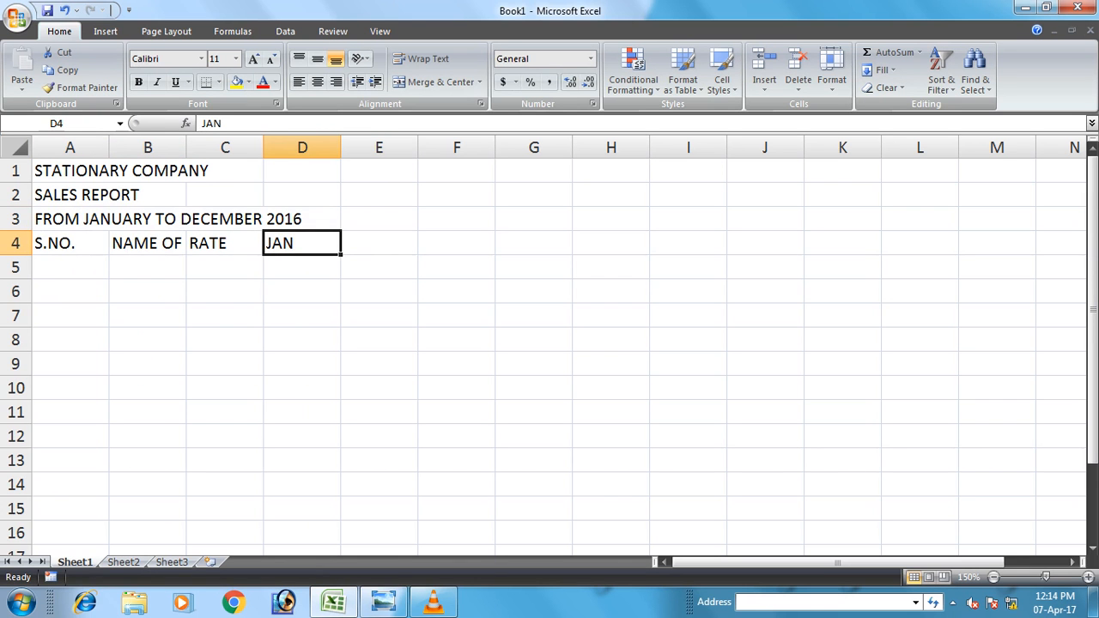
pyautogui.moveTo(341, 254); pyautogui.dragTo(940, 249)
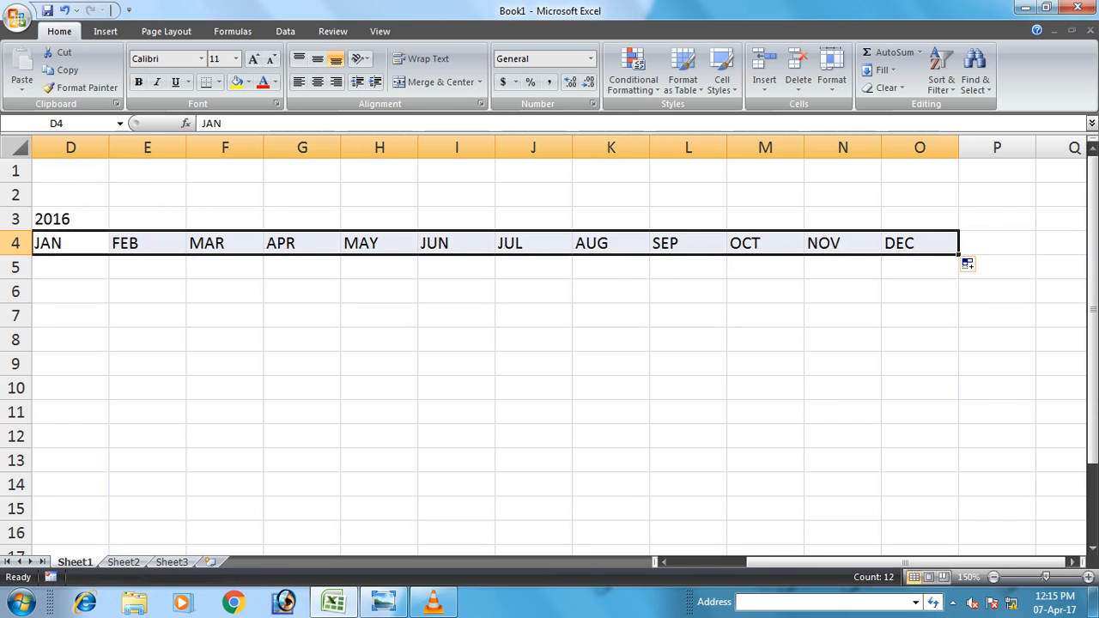
pyautogui.click(969, 251)
pyautogui.write('TOTA')
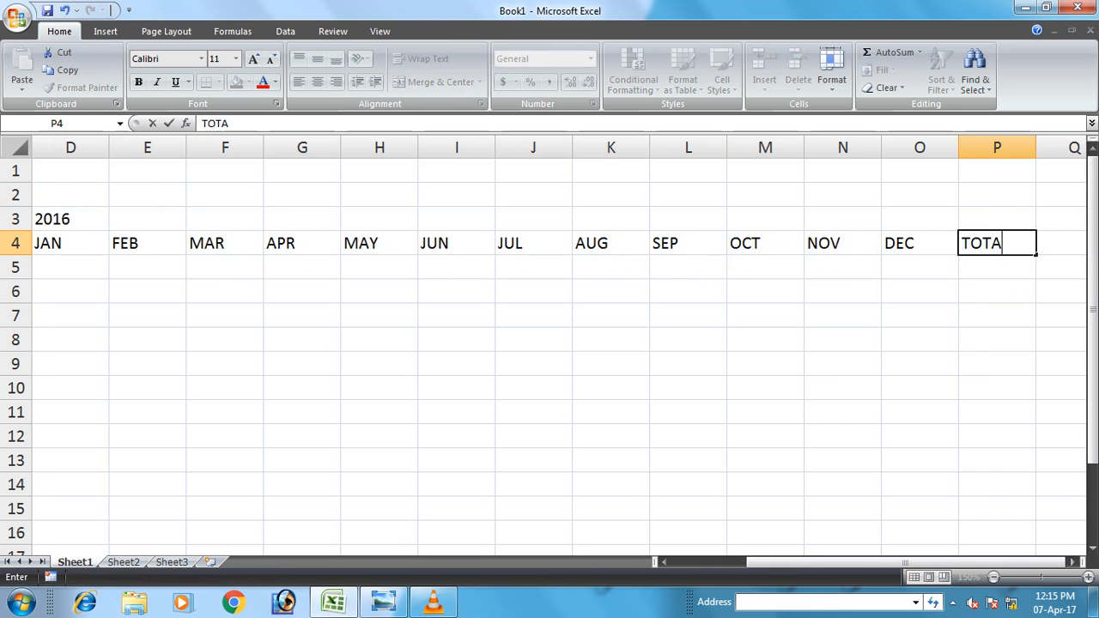
pyautogui.write('L')
pyautogui.press('Return')
# - Narrow columns C through P equally so each is just wide enough for its header
pyautogui.press('Up')
pyautogui.press('Left')
pyautogui.press('Left')
pyautogui.press('Left')
pyautogui.press('Left')
pyautogui.press('Left')
pyautogui.press('Left')
pyautogui.press('Left')
pyautogui.press('Left')
pyautogui.press('Left')
pyautogui.press('Left')
pyautogui.press('Left')
pyautogui.press('Left')
pyautogui.press('Left')
pyautogui.press('Left')
pyautogui.press('Left')
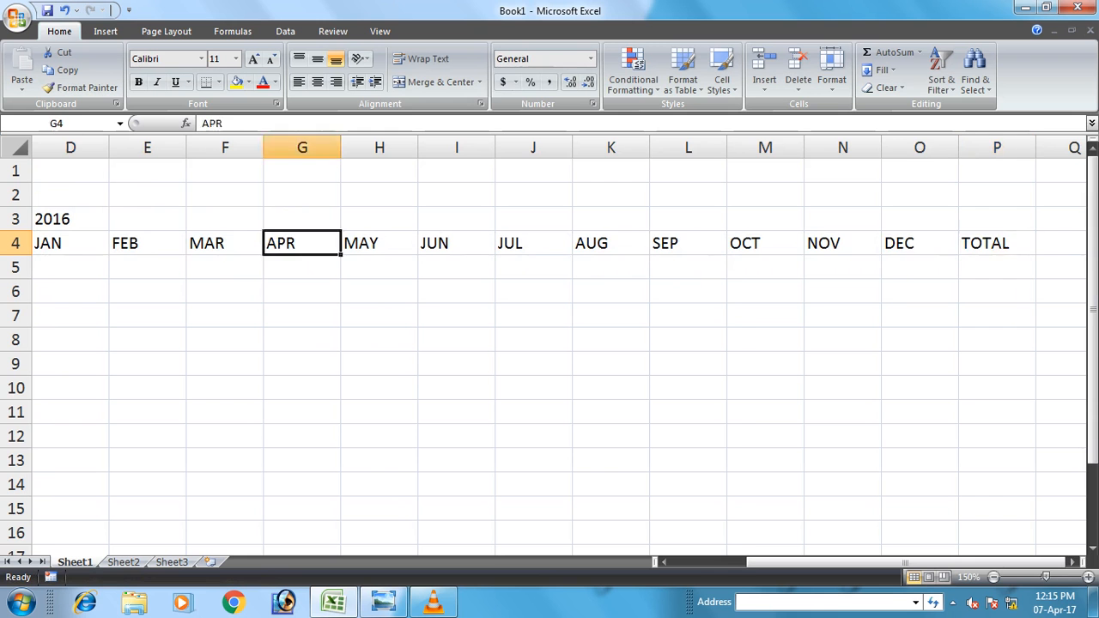
pyautogui.moveTo(225, 147); pyautogui.dragTo(996, 148)
pyautogui.moveTo(881, 148); pyautogui.dragTo(856, 148)
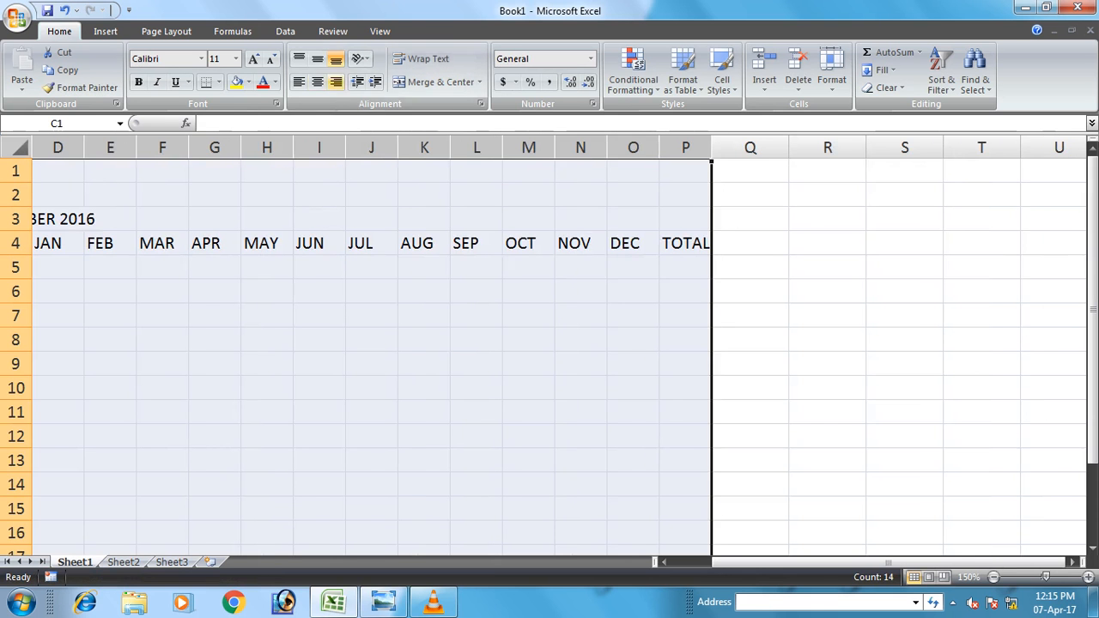
# - Centre the contents of columns C through P horizontally and vertically
pyautogui.click(318, 83)
pyautogui.click(318, 59)
pyautogui.click(369, 315)
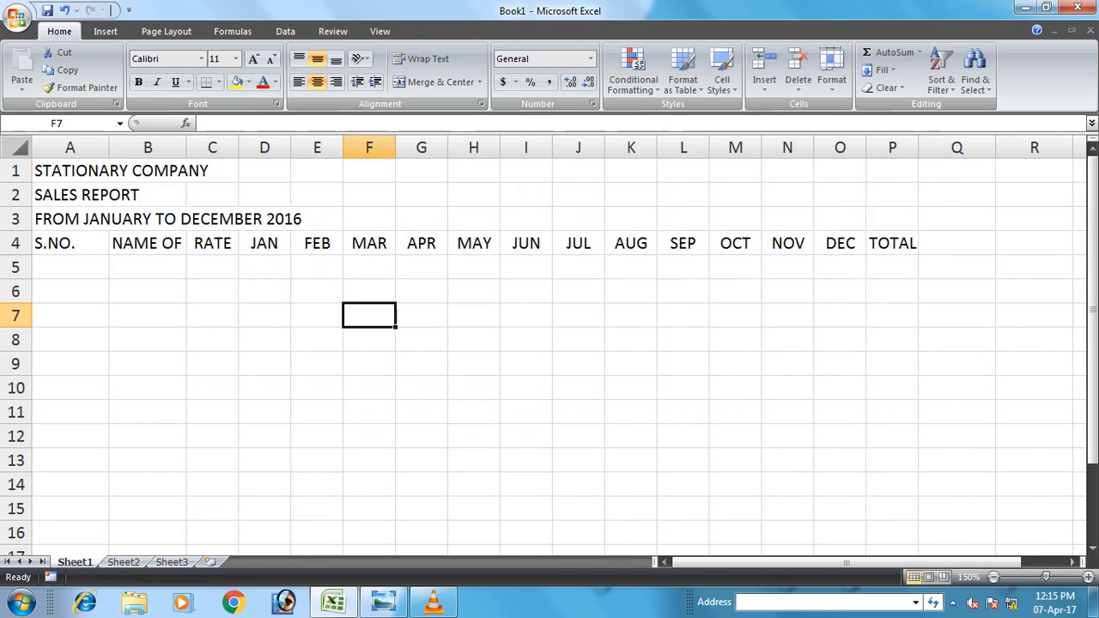
# - Narrow column A to fit S.NO. and widen column B to fit NAME OF PRODUCTS
pyautogui.moveTo(109, 147); pyautogui.dragTo(82, 147)
pyautogui.moveTo(159, 148); pyautogui.dragTo(249, 148)
# - Enter the serial numbers 1 to 5 in cells A5 through A9
pyautogui.click(57, 267)
pyautogui.write('1')
pyautogui.press('Return')
pyautogui.write('2')
pyautogui.press('Return')
pyautogui.write('3')
pyautogui.press('Return')
pyautogui.write('4')
pyautogui.press('Return')
pyautogui.write('5')
pyautogui.press('Return')
# - List the products PEN, SHARPNER, ERASER, PENCIL and INK in cells B5 through B9
pyautogui.press('Up')
pyautogui.press('Up')
pyautogui.press('Up')
pyautogui.press('Up')
pyautogui.press('Up')
pyautogui.press('Up')
pyautogui.press('Down')
pyautogui.press('Right')
pyautogui.write('PEN')
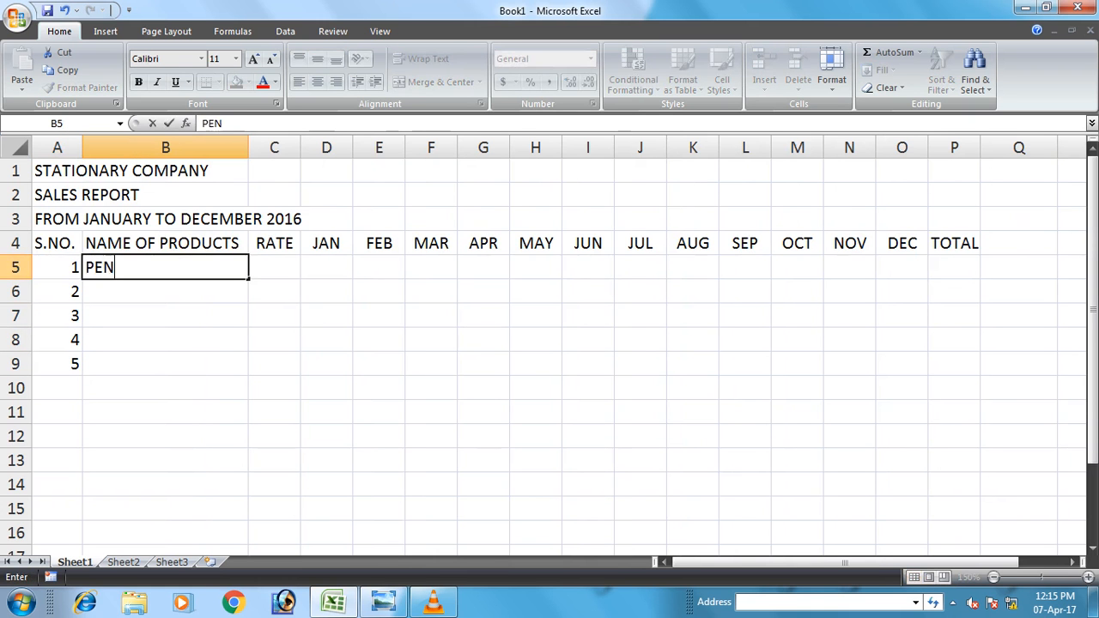
pyautogui.press('Return')
pyautogui.write('SHARPNER')
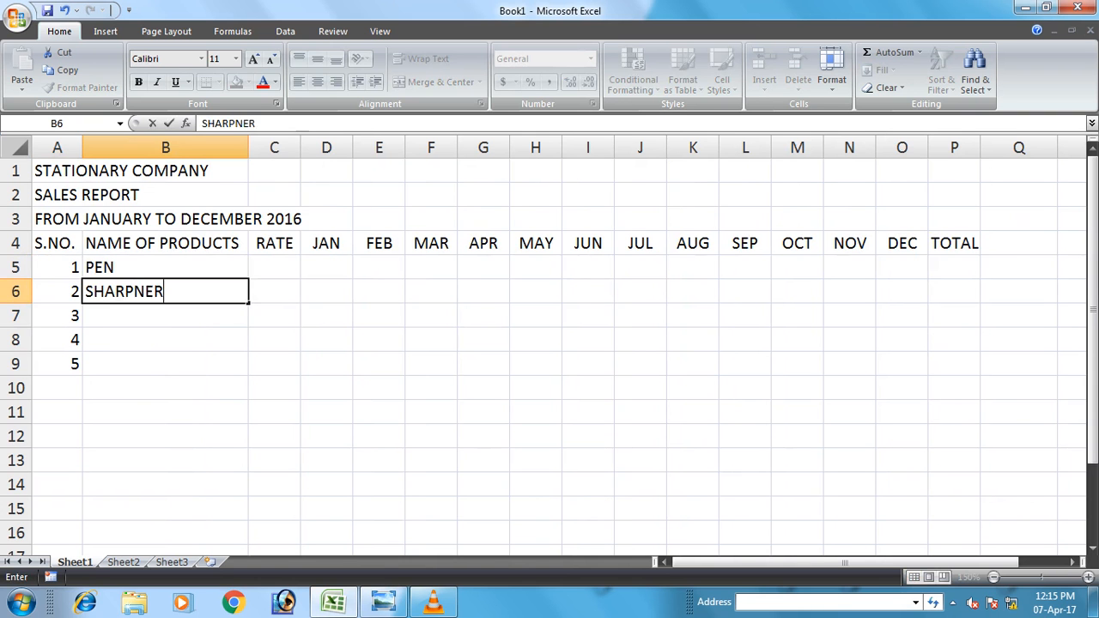
pyautogui.press('Return')
pyautogui.write('ERASER')
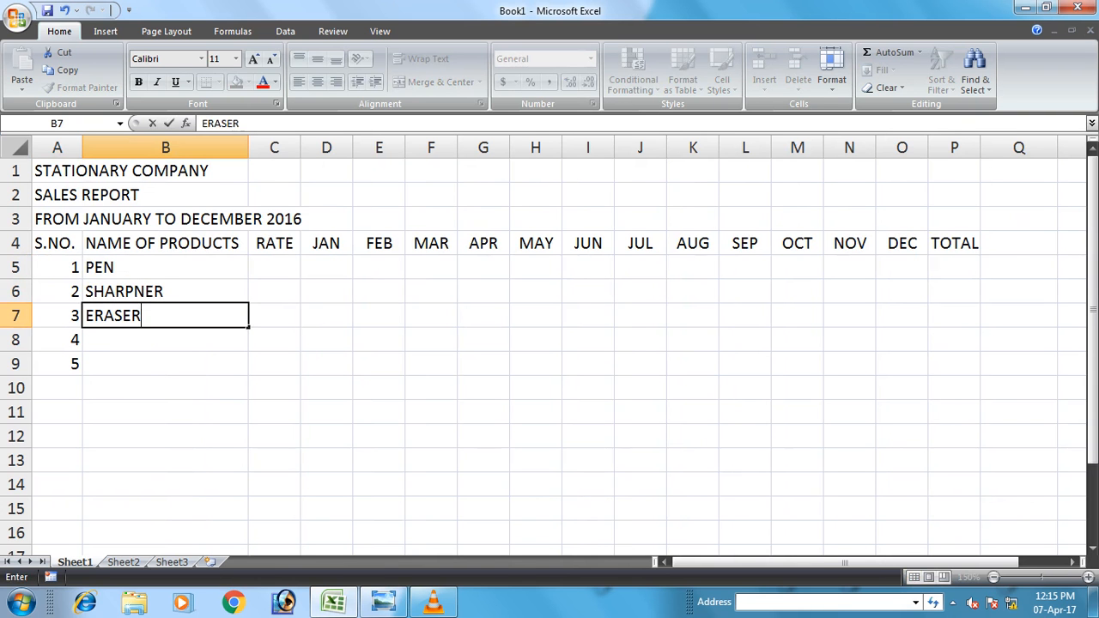
pyautogui.press('Return')
pyautogui.write('PECI')
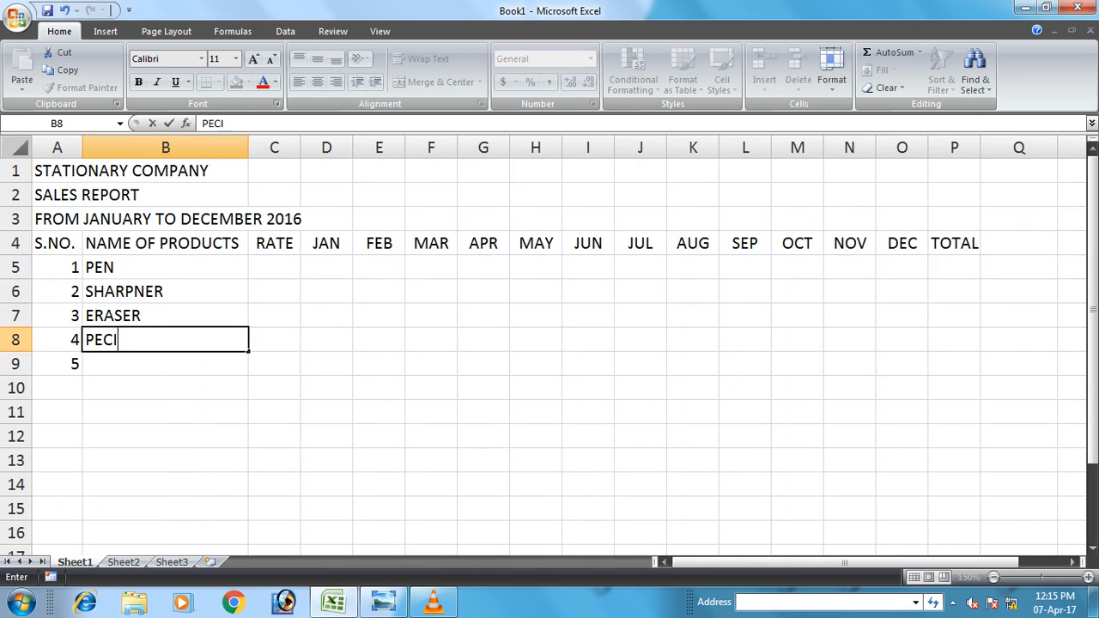
pyautogui.write('L')
pyautogui.press('Return')
pyautogui.press('Up')
pyautogui.write('PENCIL')
pyautogui.press('Return')
pyautogui.write('INK')
pyautogui.press('Return')
# - Enter the product rates 10, 5, 5, 5 and 6 in cells C5 through C9
pyautogui.press('Down')
pyautogui.press('Up')
pyautogui.press('Up')
pyautogui.press('Up')
pyautogui.press('Up')
pyautogui.press('Up')
pyautogui.press('Up')
pyautogui.press('Right')
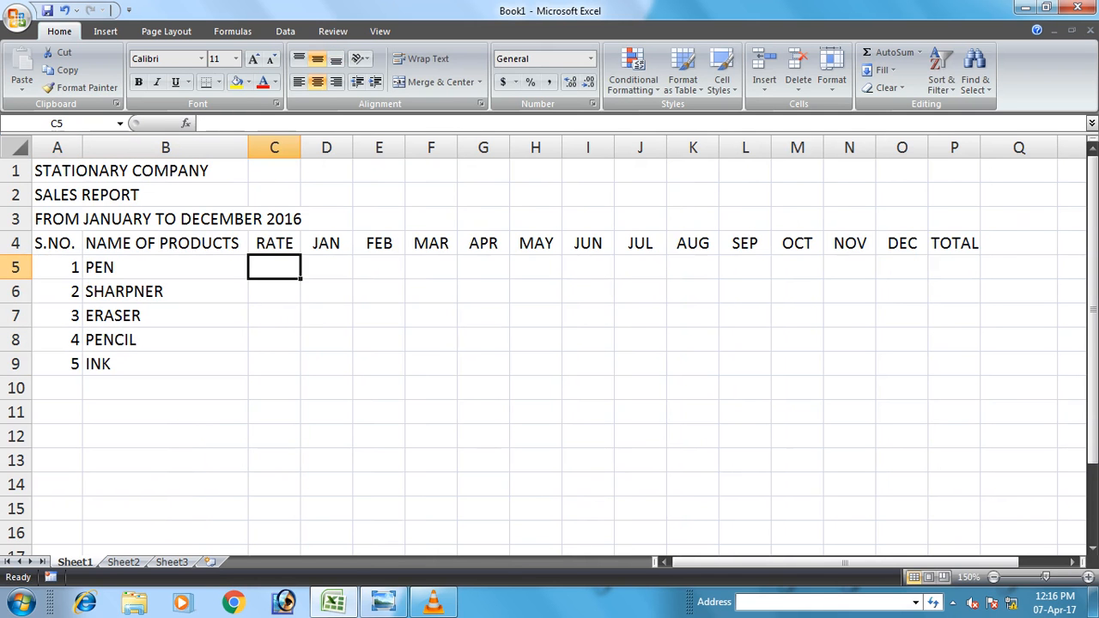
pyautogui.write('10')
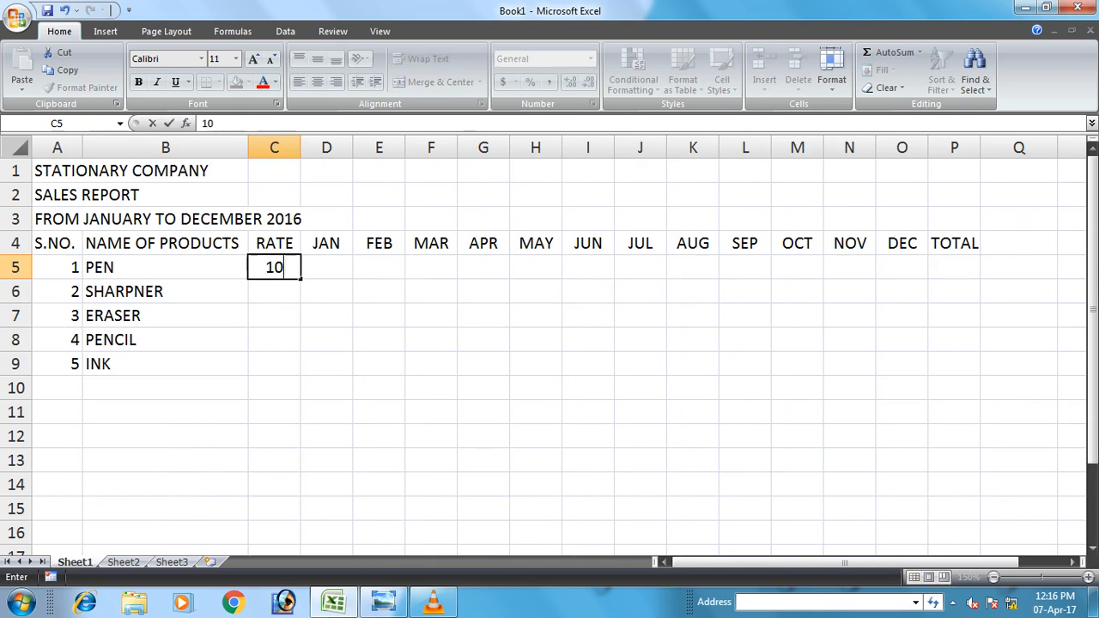
pyautogui.press('Return')
pyautogui.write('5')
pyautogui.press('Return')
pyautogui.write('5')
pyautogui.press('Return')
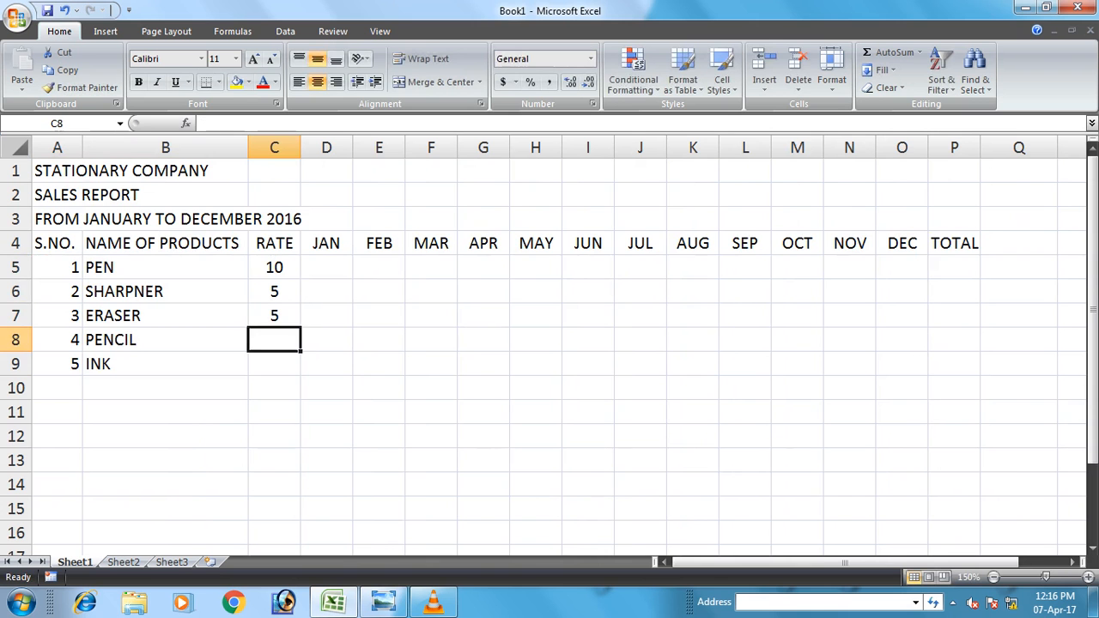
pyautogui.write('5')
pyautogui.press('Return')
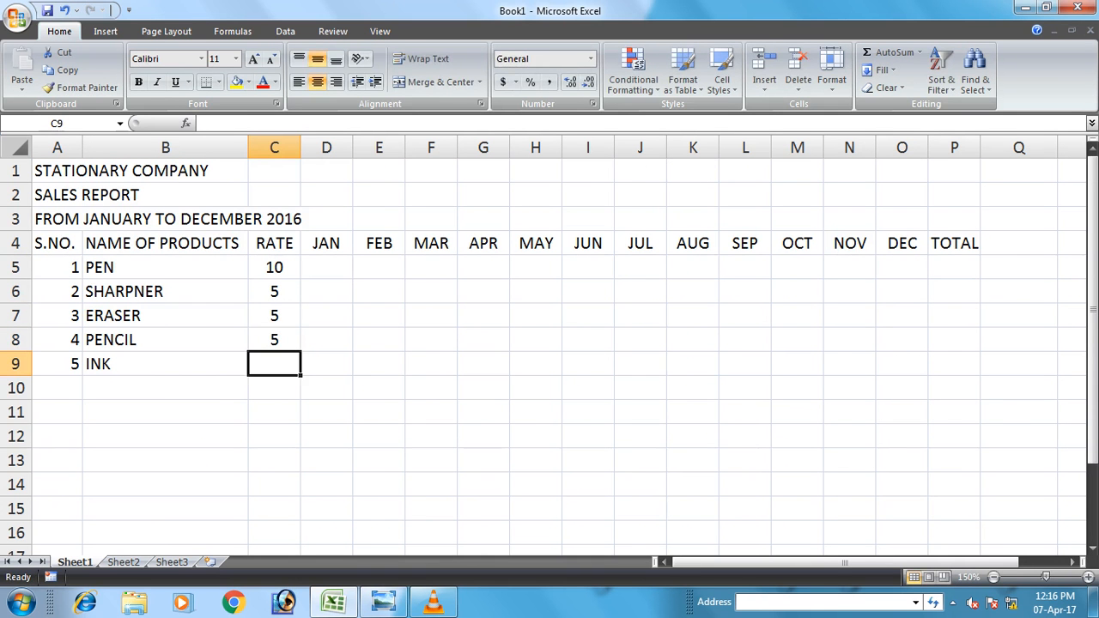
pyautogui.write('6')
pyautogui.press('Return')
# - Enter the January sales figures 5, 6, 2, 5 and 5 in cells D5 through D9
pyautogui.press('Up')
pyautogui.press('Up')
pyautogui.press('Up')
pyautogui.press('Up')
pyautogui.press('Up')
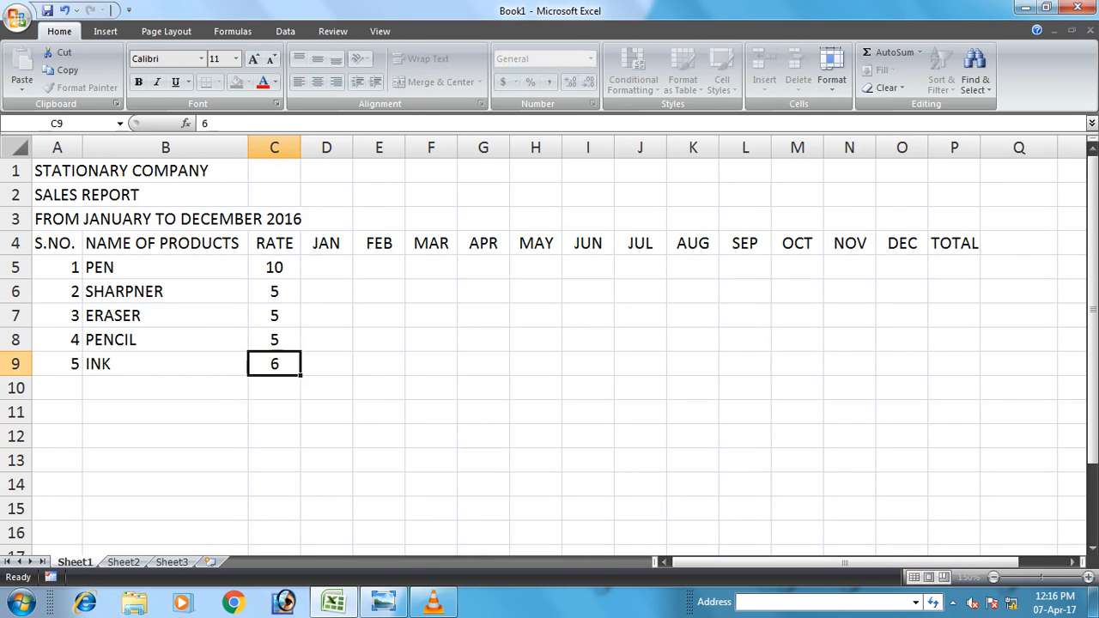
pyautogui.press('Right')
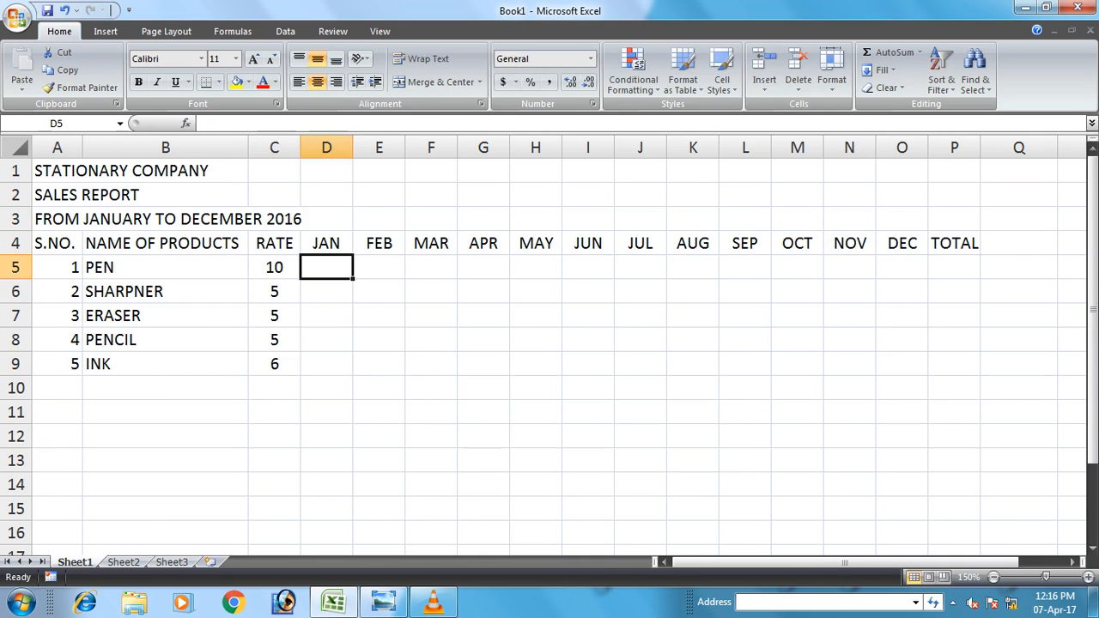
pyautogui.write('5')
pyautogui.press('Return')
pyautogui.write('6')
pyautogui.press('Return')
pyautogui.write('2')
pyautogui.press('Return')
pyautogui.write('5')
pyautogui.press('Return')
pyautogui.write('5')
pyautogui.press('Return')
pyautogui.press('Up')
pyautogui.press('Up')
pyautogui.press('Up')
pyautogui.press('Up')
pyautogui.press('Up')
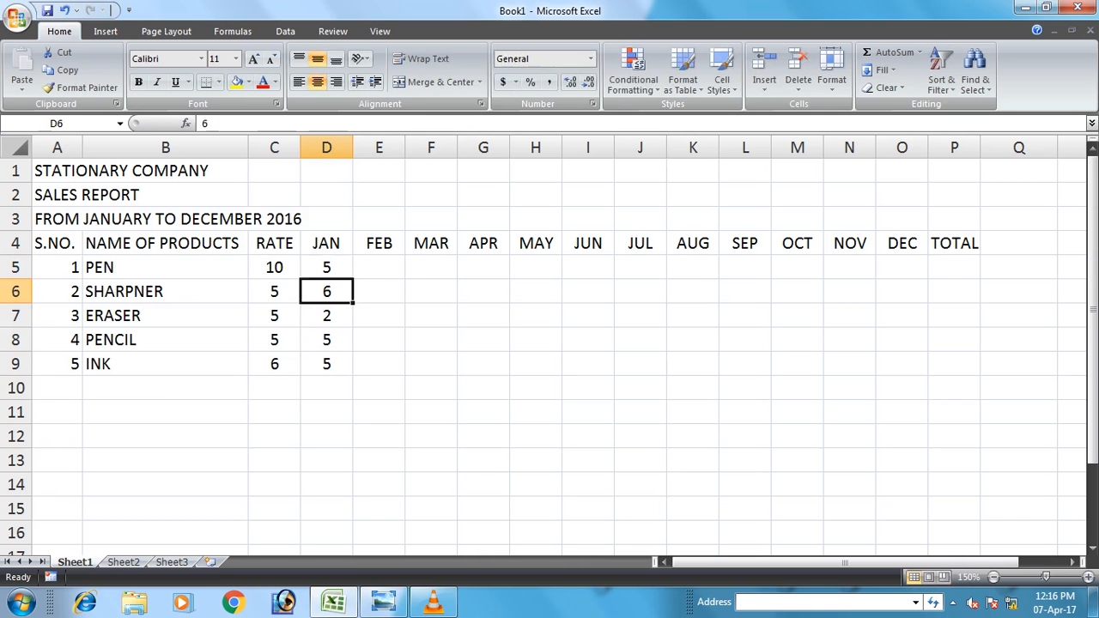
# - Enter the February sales figures 10, 20, 5, 6 and 4 in cells E5 through E9
pyautogui.press('Right')
pyautogui.write('10')
pyautogui.press('Return')
pyautogui.write('20')
pyautogui.press('Return')
pyautogui.write('5')
pyautogui.press('Return')
pyautogui.write('6')
pyautogui.press('Return')
pyautogui.write('4')
# - Enter the March sales figures 50, 2, 5, 6 and 4 in cells F5 through F9
pyautogui.press('Up')
pyautogui.press('Up')
pyautogui.press('Up')
pyautogui.press('Up')
pyautogui.press('Right')
pyautogui.write('50')
pyautogui.press('Return')
pyautogui.write('2')
pyautogui.press('Return')
pyautogui.write('5')
pyautogui.press('Return')
pyautogui.write('6')
pyautogui.press('Return')
pyautogui.write('4')
# - Enter the April sales figures 5, 5, 6, 4 and 0 in cells G5 through G9
pyautogui.press('Up')
pyautogui.press('Up')
pyautogui.press('Up')
pyautogui.press('Up')
pyautogui.press('Right')
pyautogui.write('5')
pyautogui.press('Return')
pyautogui.write('5')
pyautogui.press('Return')
pyautogui.write('6')
pyautogui.press('Return')
pyautogui.write('4')
pyautogui.press('Return')
pyautogui.write('0')
pyautogui.press('Return')
# - Enter the May sales figures 1, 0, 5, 6 and 7 in cells H5 through H9
pyautogui.press('Up')
pyautogui.press('Up')
pyautogui.press('Up')
pyautogui.press('Up')
pyautogui.press('Up')
pyautogui.press('Right')
pyautogui.write('1')
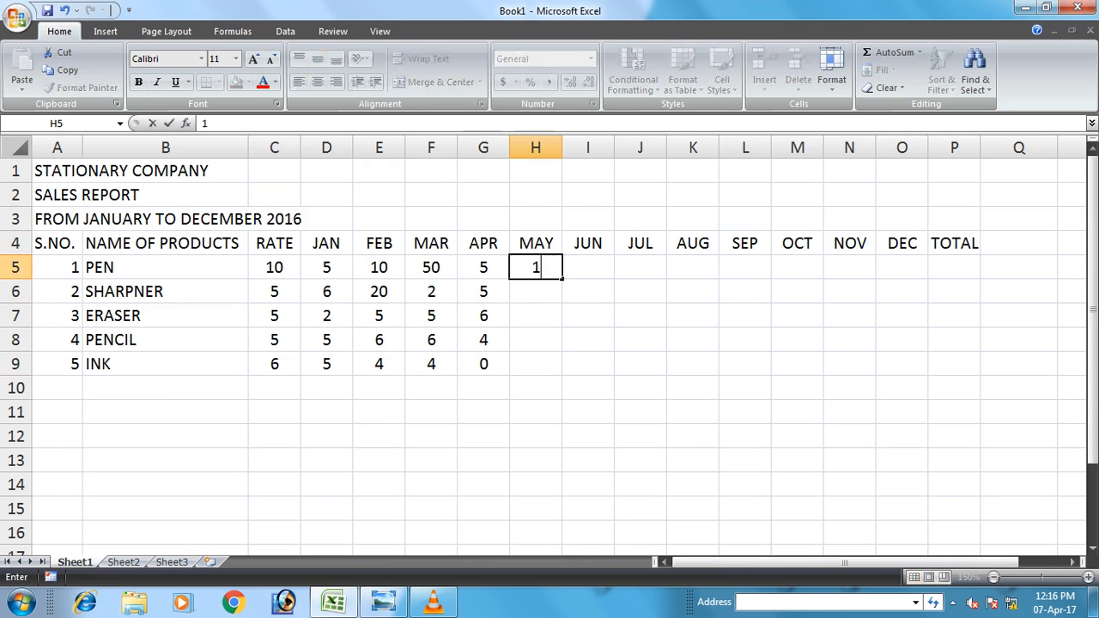
pyautogui.press('Return')
pyautogui.write('0')
pyautogui.press('Return')
pyautogui.write('5')
pyautogui.press('Return')
pyautogui.write('6')
pyautogui.press('Return')
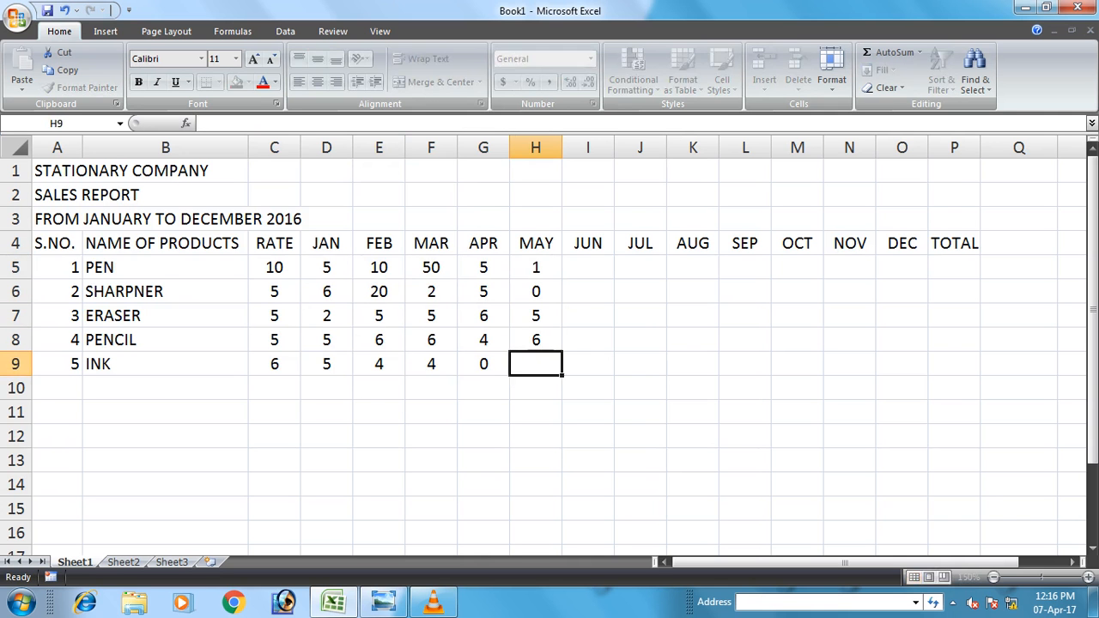
pyautogui.write('7')
pyautogui.press('Return')
# - Enter the June sales figures 3, 6, 5, 4 and 1 in cells I5 through I9
pyautogui.press('Up')
pyautogui.press('Up')
pyautogui.press('Up')
pyautogui.press('Up')
pyautogui.press('Up')
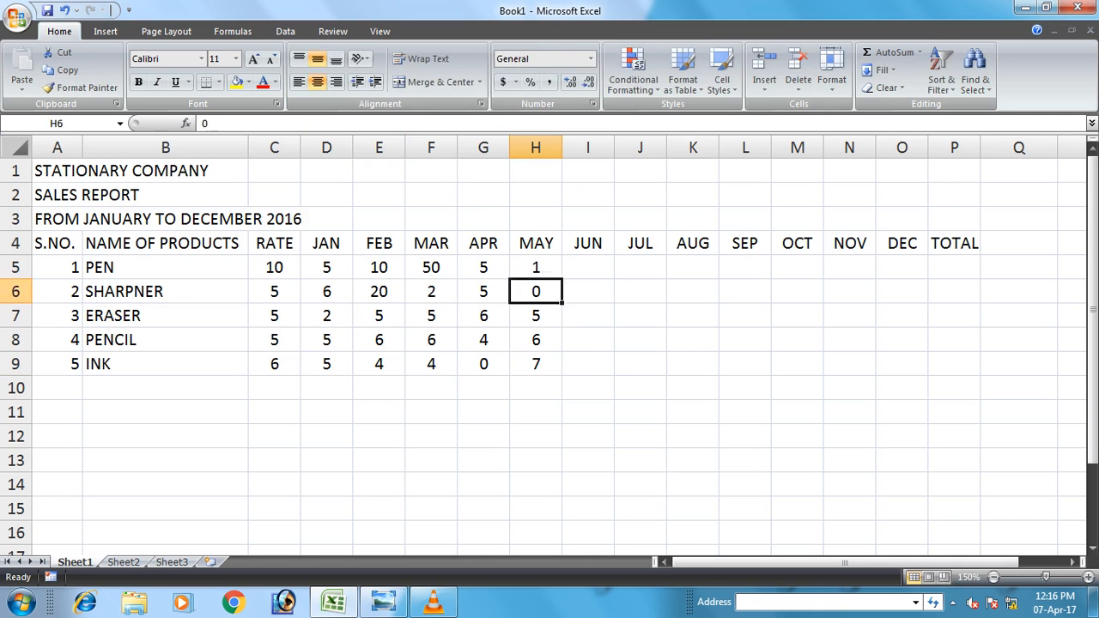
pyautogui.press('Right')
pyautogui.write('3')
pyautogui.press('Return')
pyautogui.write('6')
pyautogui.press('Return')
pyautogui.write('5')
pyautogui.press('Return')
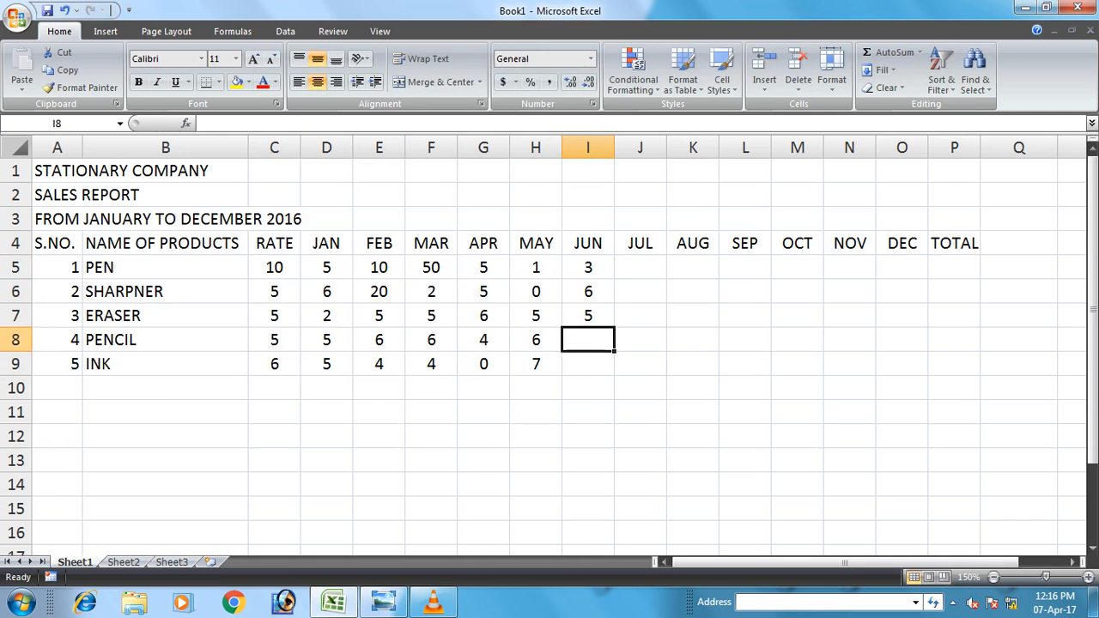
pyautogui.write('4 1')
pyautogui.press('Return')
# - Enter the July sales figures 5, 2, 0, 0 and 1 in cells J5 through J9
pyautogui.press('Up')
pyautogui.press('Up')
pyautogui.press('Up')
pyautogui.press('Up')
pyautogui.press('Up')
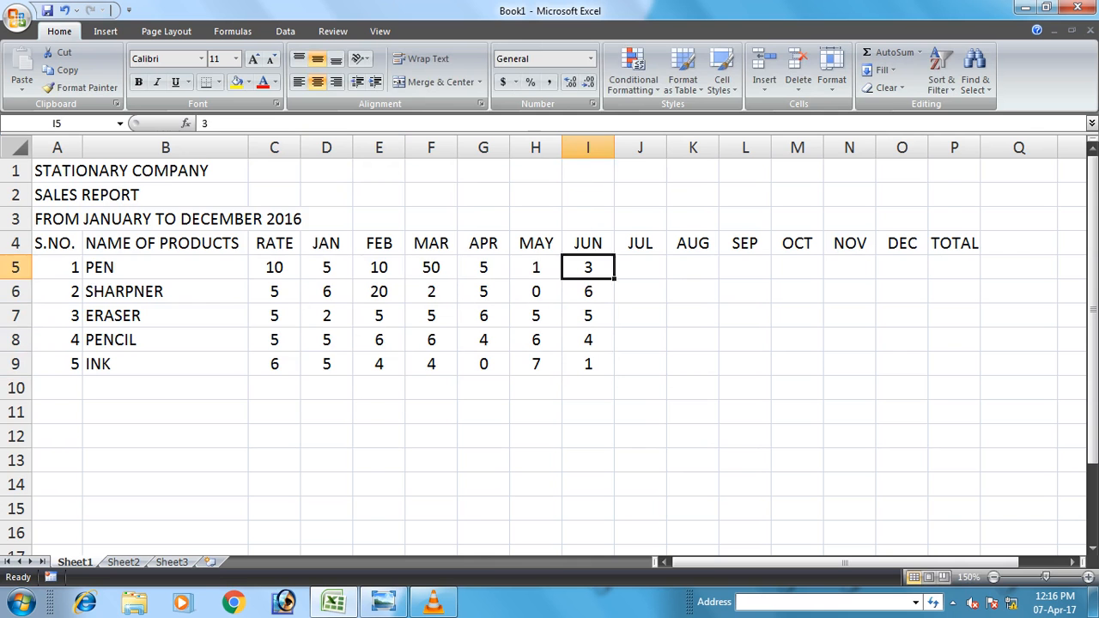
pyautogui.press('Right')
pyautogui.write('5')
pyautogui.press('Return')
pyautogui.write('2')
pyautogui.press('Return')
pyautogui.write('0')
pyautogui.press('Return')
pyautogui.write('0')
pyautogui.press('Return')
pyautogui.write('1')
# - Copy the April and May sales figures in the range G5:H9
pyautogui.press('Up')
pyautogui.press('Up')
pyautogui.press('Up')
pyautogui.press('Up')
pyautogui.press('Up')
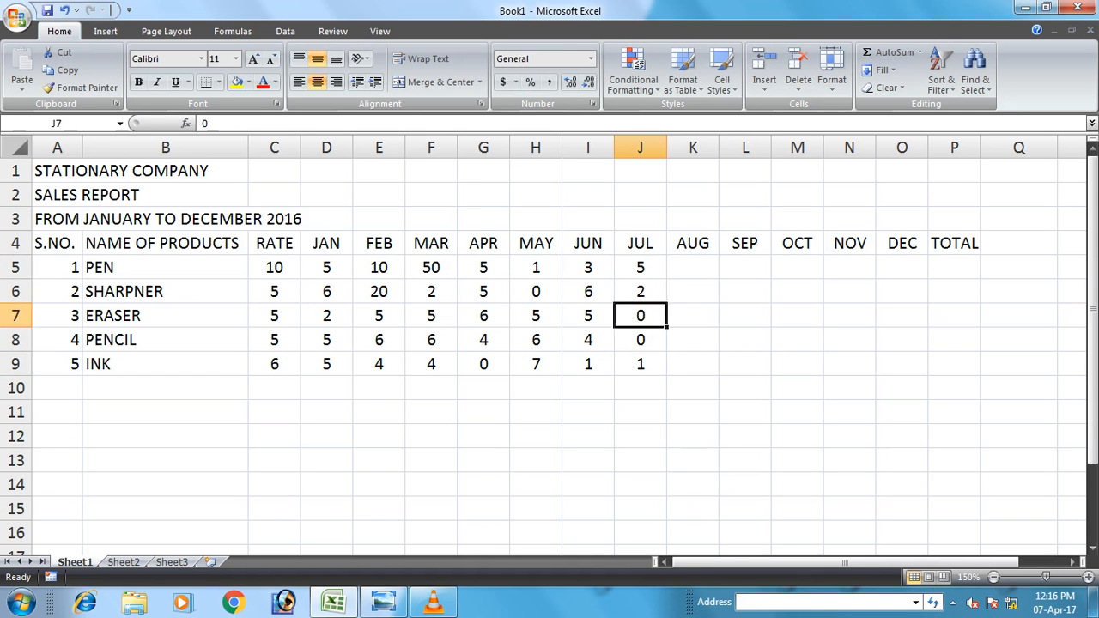
pyautogui.press('Left')
pyautogui.press('Down')
pyautogui.press('Left')
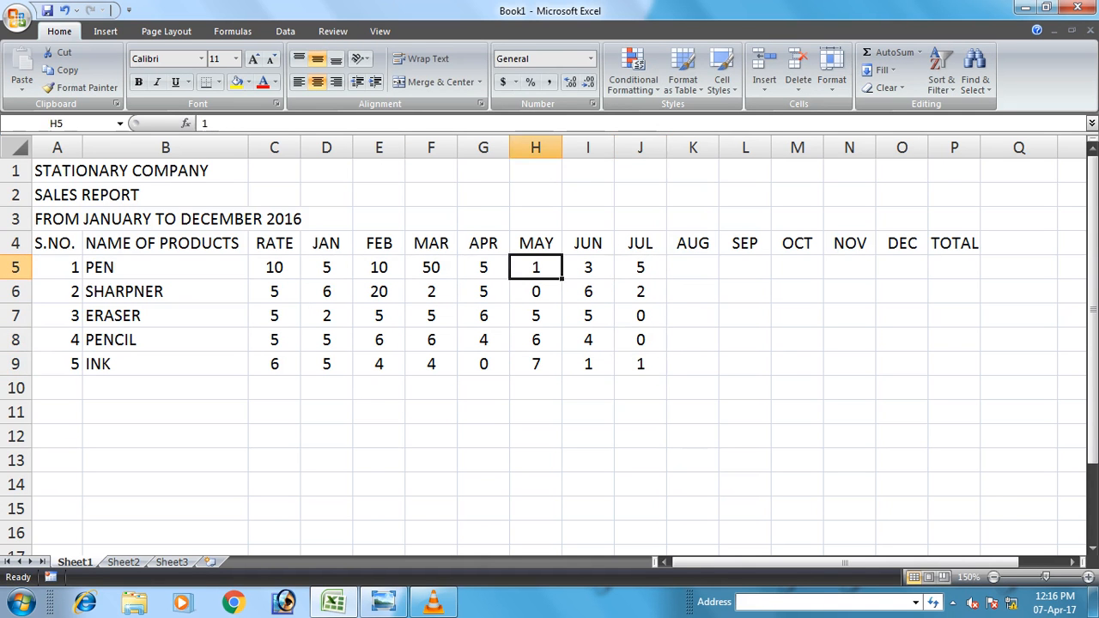
pyautogui.hotkey('shift', 'Left')
pyautogui.hotkey('shift', 'Down')
pyautogui.hotkey('shift', 'Down')
pyautogui.hotkey('shift', 'Down')
pyautogui.hotkey('shift', 'Down')
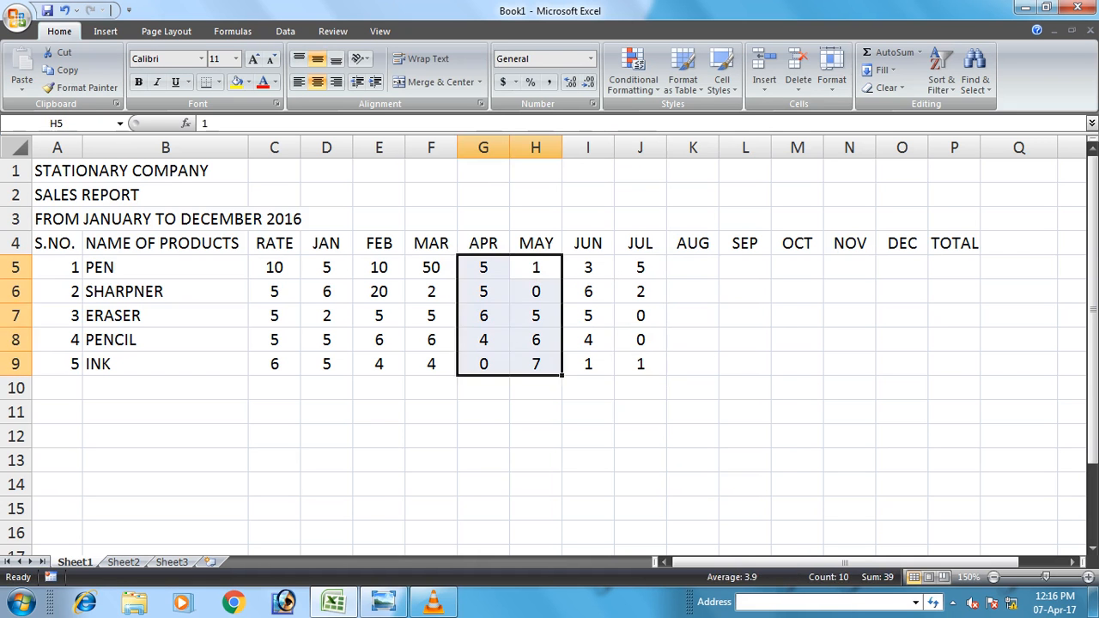
pyautogui.hotkey('ctrl', 'c')
# - Paste the copied figures across the August to November columns in the range K5:N9
pyautogui.press('Right')
pyautogui.press('Right')
pyautogui.press('Right')
pyautogui.hotkey('shift', 'Right')
pyautogui.hotkey('shift', 'Right')
pyautogui.hotkey('shift', 'Right')
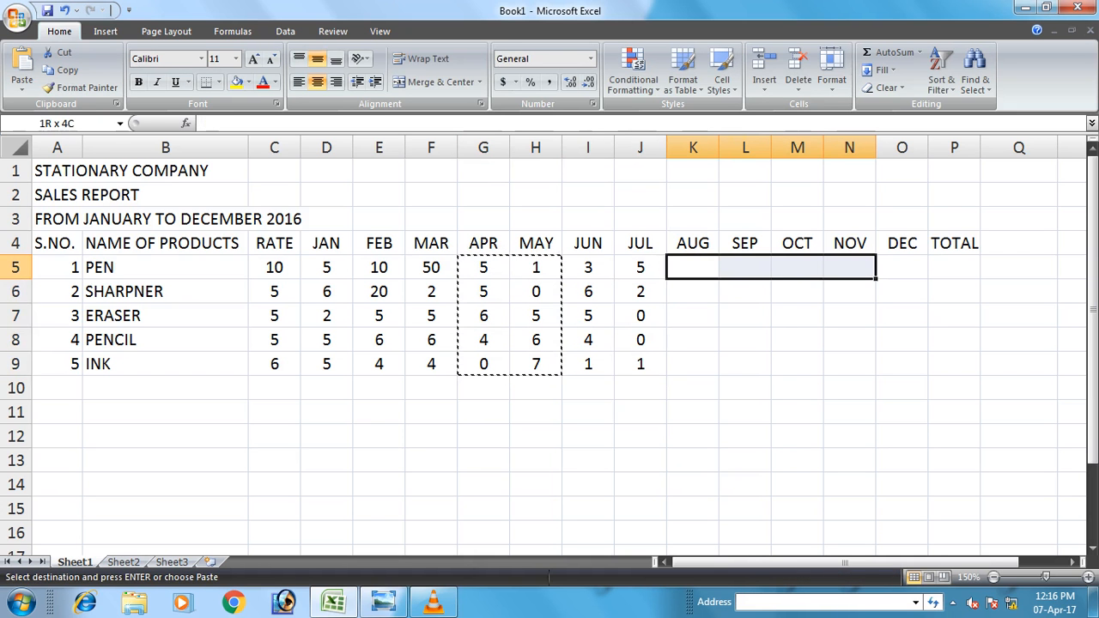
pyautogui.hotkey('shift', 'Down')
pyautogui.hotkey('shift', 'Down')
pyautogui.hotkey('shift', 'Down')
pyautogui.hotkey('shift', 'Down')
pyautogui.hotkey('ctrl', 'v')
# - Enter the December sales figures 0, 0, 2, 4 and 2 in cells O5 through O9
pyautogui.press('Right')
pyautogui.press('Right')
pyautogui.press('Right')
pyautogui.press('Right')
pyautogui.write('0')
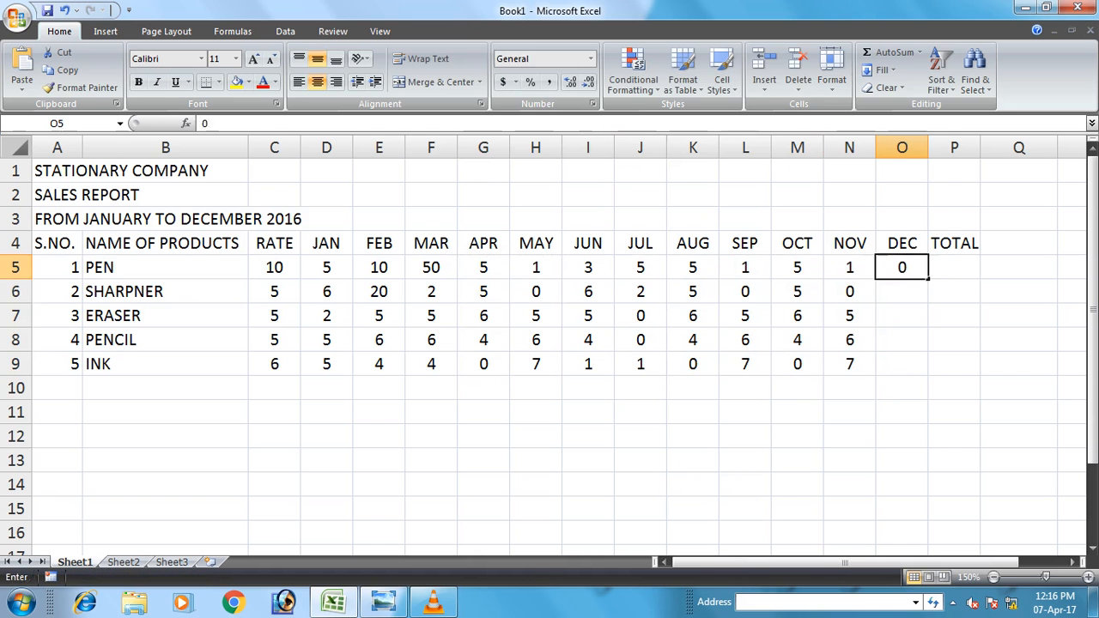
pyautogui.press('Return')
pyautogui.write('0')
pyautogui.press('Return')
pyautogui.write('2')
pyautogui.press('Return')
pyautogui.write('4')
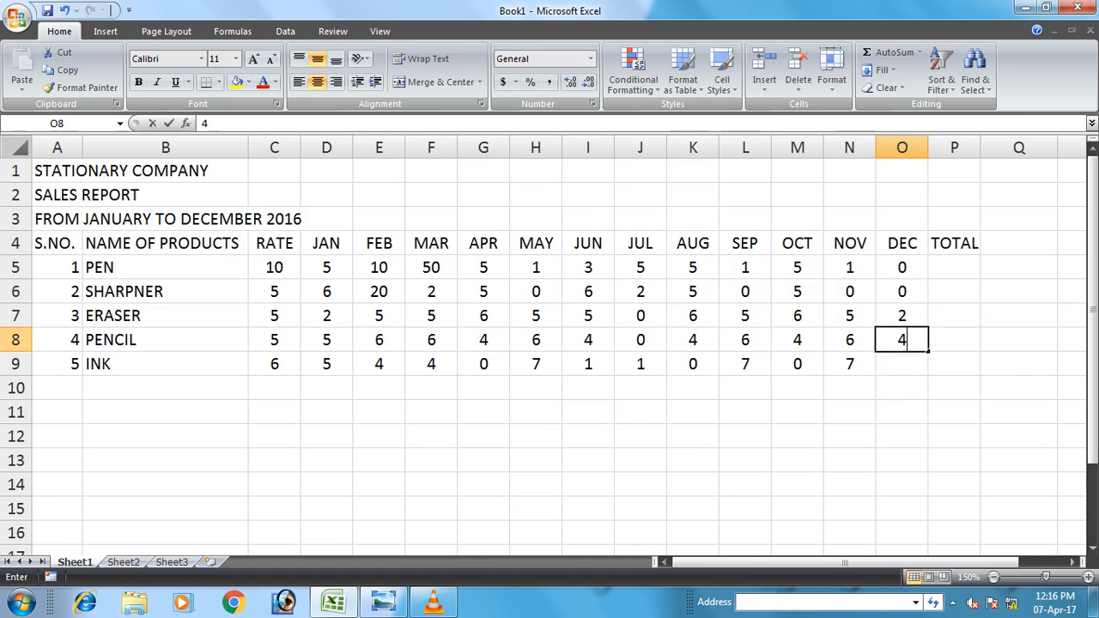
pyautogui.press('Return')
pyautogui.write('2')
pyautogui.press('Return')
# - Enter the formula =SUM(D5:O5) in cell P5 to total the pen's January to December sales
pyautogui.press('Up')
pyautogui.press('Up')
pyautogui.press('Up')
pyautogui.press('Up')
pyautogui.press('Up')
pyautogui.press('Right')
pyautogui.write('=C')
pyautogui.press('BackSpace')
pyautogui.write('SUM(')
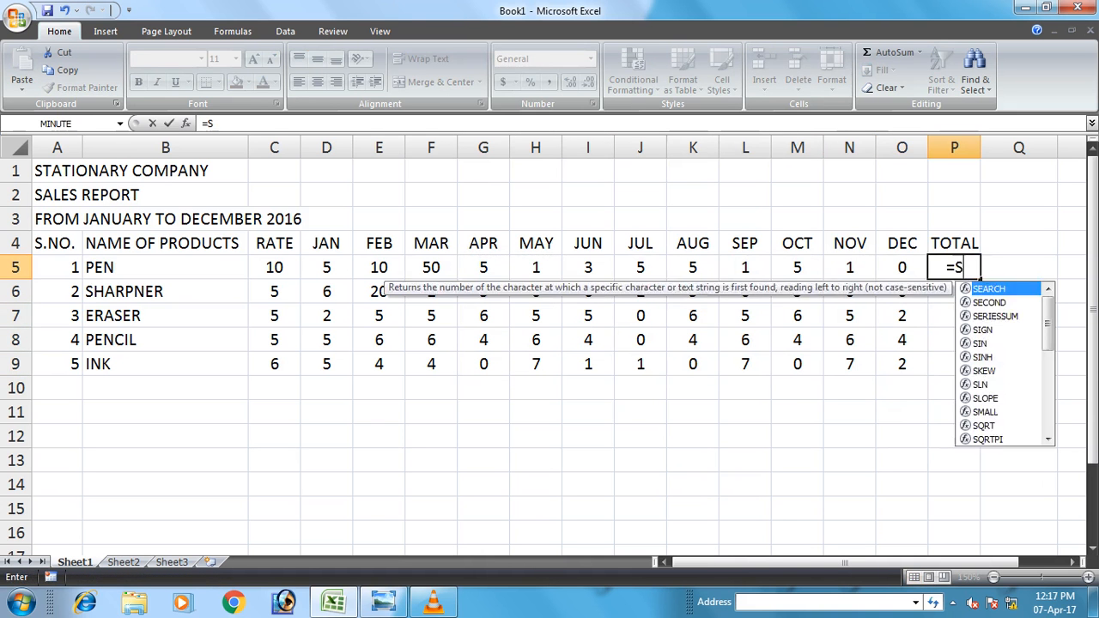
pyautogui.press('Left')
pyautogui.press('Left')
pyautogui.press('Left')
pyautogui.press('Left')
pyautogui.press('Left')
pyautogui.press('Left')
pyautogui.press('Left')
pyautogui.press('Left')
pyautogui.press('Left')
pyautogui.press('Left')
pyautogui.press('Left')
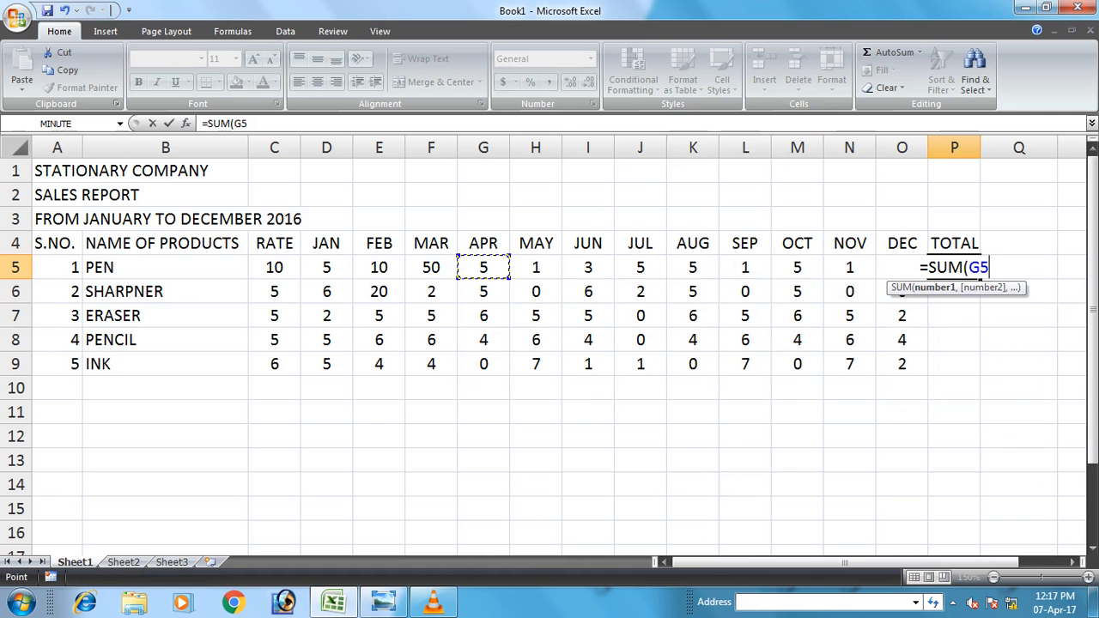
pyautogui.press('Left')
pyautogui.hotkey('shift', 'Right')
pyautogui.hotkey('shift', 'Right')
pyautogui.hotkey('shift', 'Right')
pyautogui.hotkey('shift', 'Right')
pyautogui.hotkey('shift', 'Right')
pyautogui.hotkey('shift', 'Right')
pyautogui.hotkey('shift', 'Right')
pyautogui.hotkey('shift', 'Right')
pyautogui.hotkey('shift', 'Right')
pyautogui.hotkey('shift', 'Right')
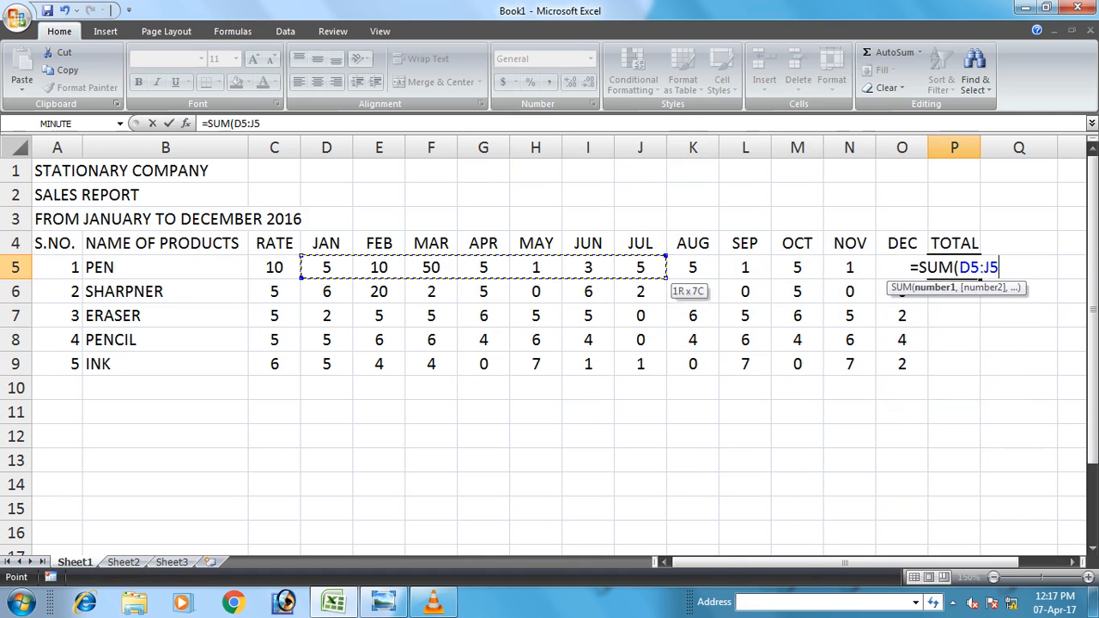
pyautogui.hotkey('shift', 'Right')
pyautogui.write(')')
pyautogui.press('Return')
# - Copy the total formula from P5 to the other products in the range P6:P9
pyautogui.press('Up')
pyautogui.hotkey('ctrl', 'c')
pyautogui.press('Down')
pyautogui.hotkey('shift', 'Down')
pyautogui.hotkey('shift', 'Down')
pyautogui.hotkey('shift', 'Down')
pyautogui.hotkey('ctrl', 'v')
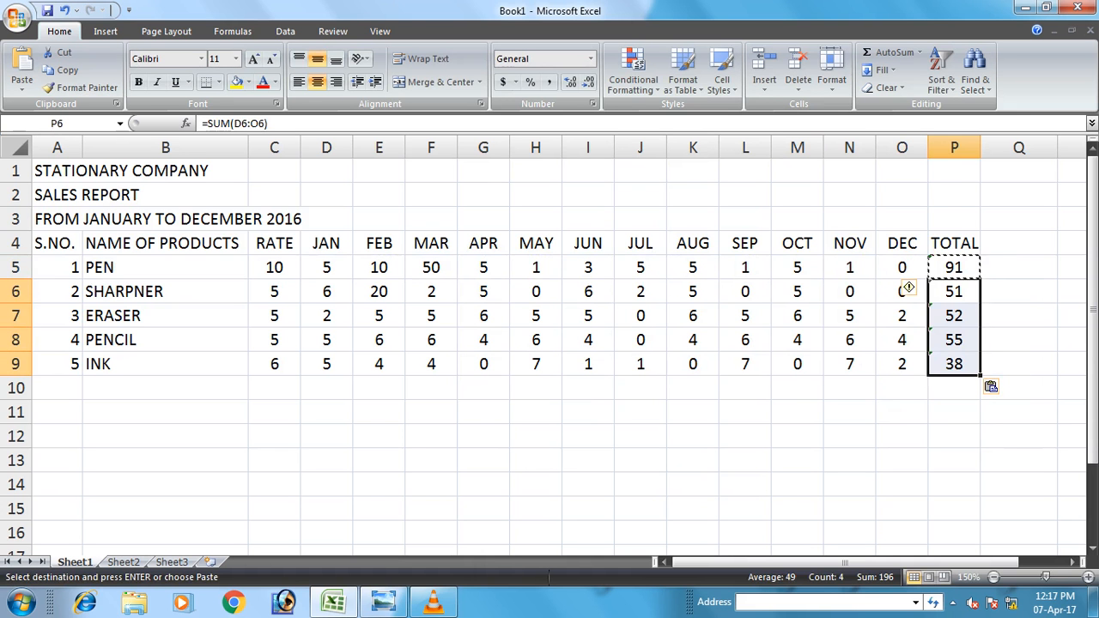
# - Insert a blank row above the column headings and enter UNIT SOLD in cell D4
pyautogui.click(15, 244)
pyautogui.hotkey('ctrl', 'shift', '+')
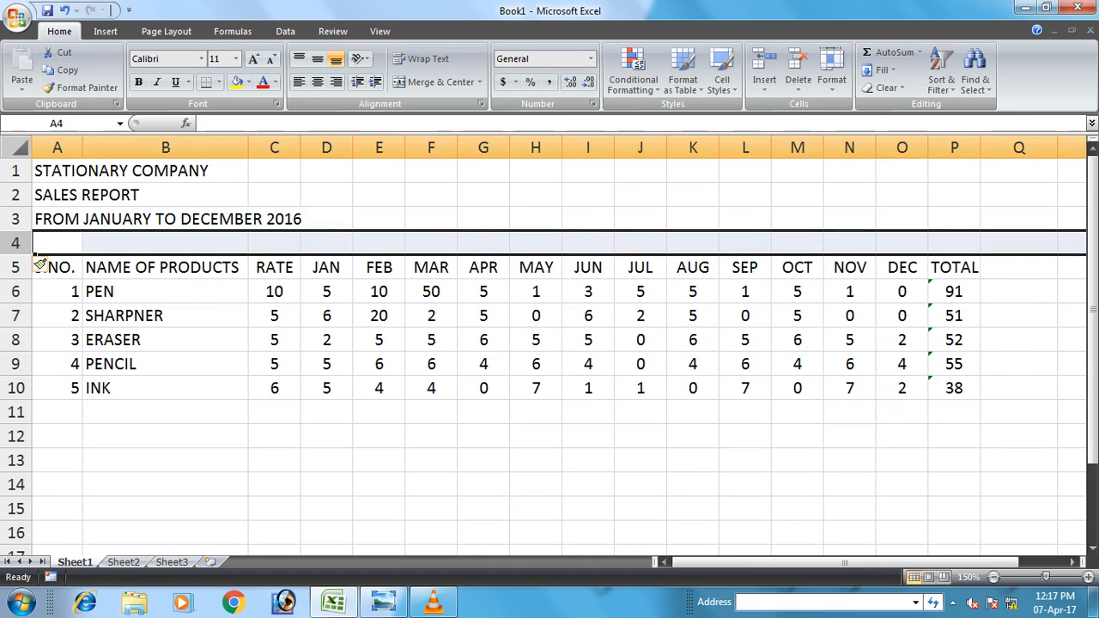
pyautogui.click(326, 243)
pyautogui.write('U')
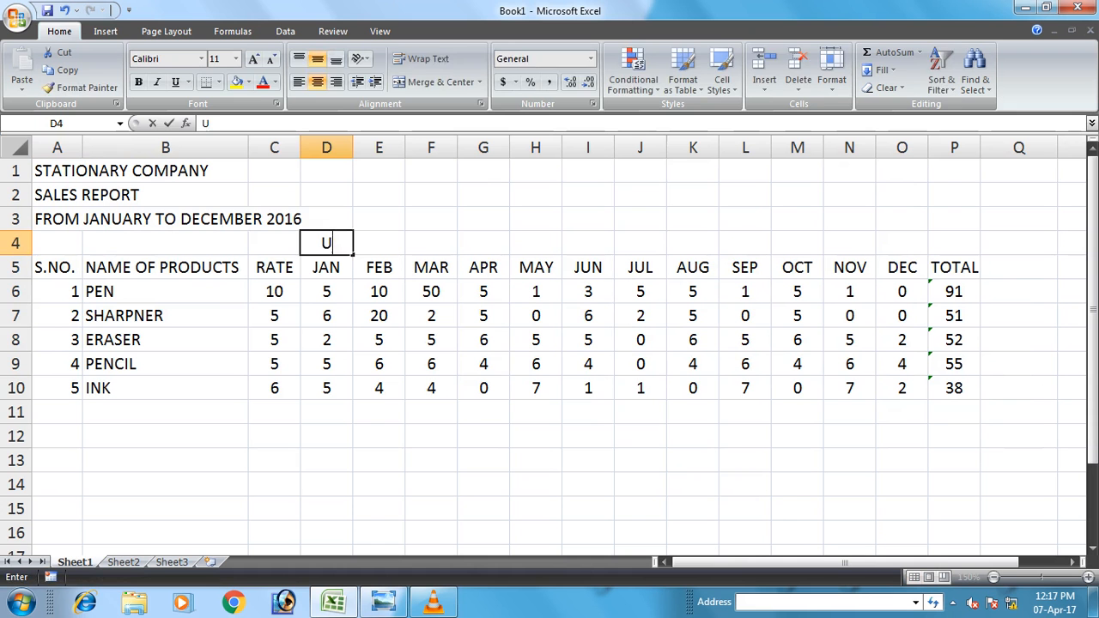
pyautogui.write('NIT SOLD')
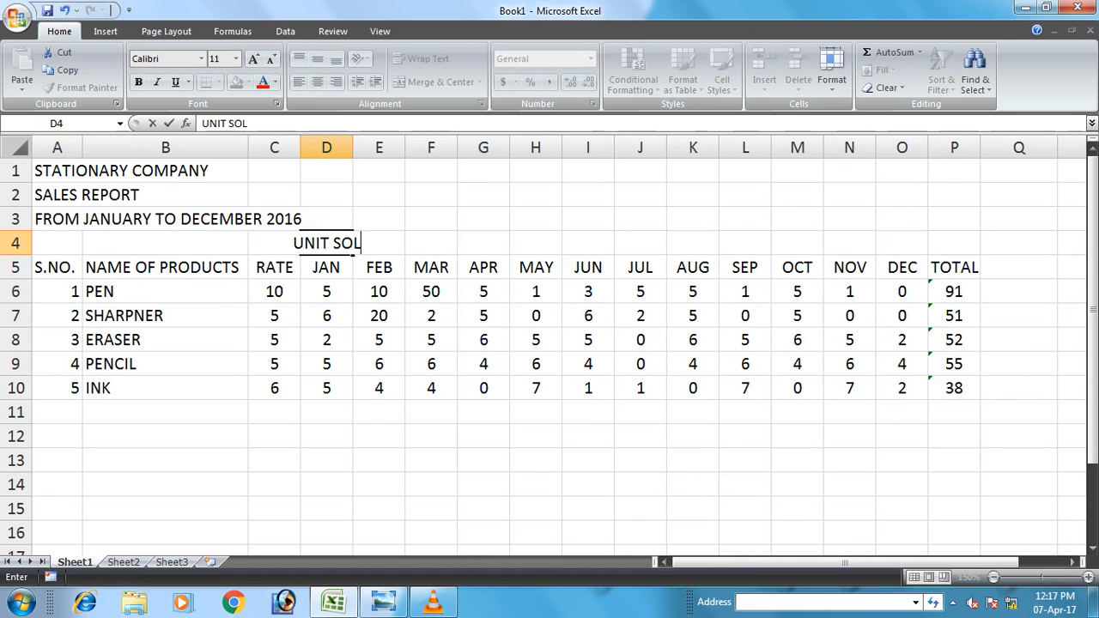
pyautogui.press('Return')
# - Merge and center the UNIT SOLD heading across the range D4:P4
pyautogui.press('Up')
pyautogui.hotkey('shift', 'Right')
pyautogui.hotkey('shift', 'Right')
pyautogui.hotkey('shift', 'Right')
pyautogui.hotkey('shift', 'Right')
pyautogui.hotkey('shift', 'Right')
pyautogui.hotkey('shift', 'Right')
pyautogui.hotkey('shift', 'Right')
pyautogui.hotkey('shift', 'Right')
pyautogui.hotkey('shift', 'Right')
pyautogui.hotkey('shift', 'Right')
pyautogui.hotkey('shift', 'Right')
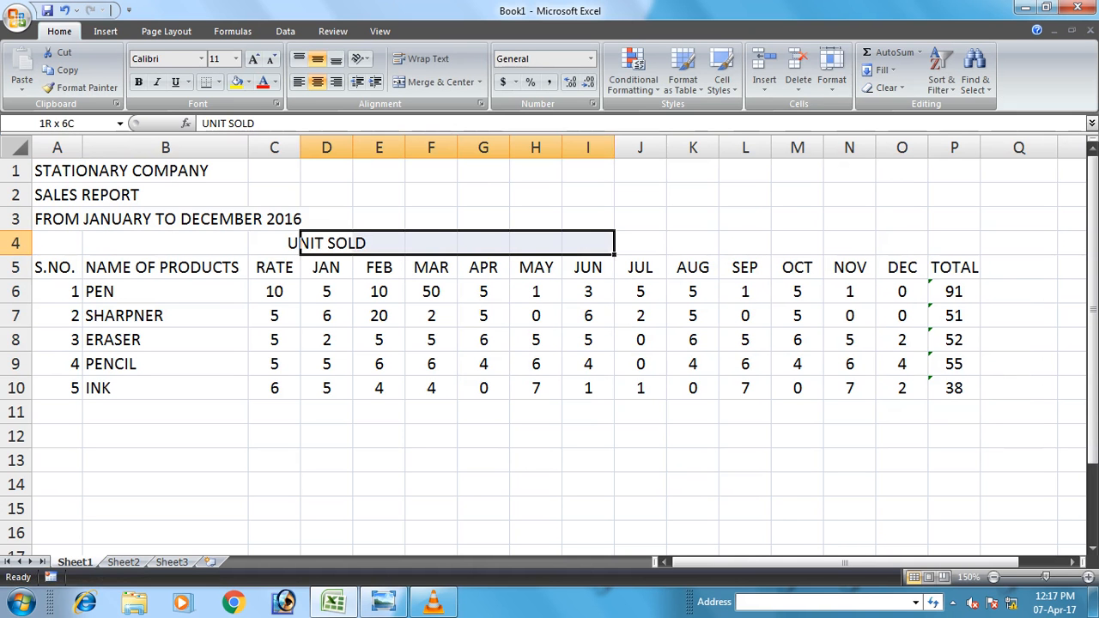
pyautogui.hotkey('shift', 'Right')
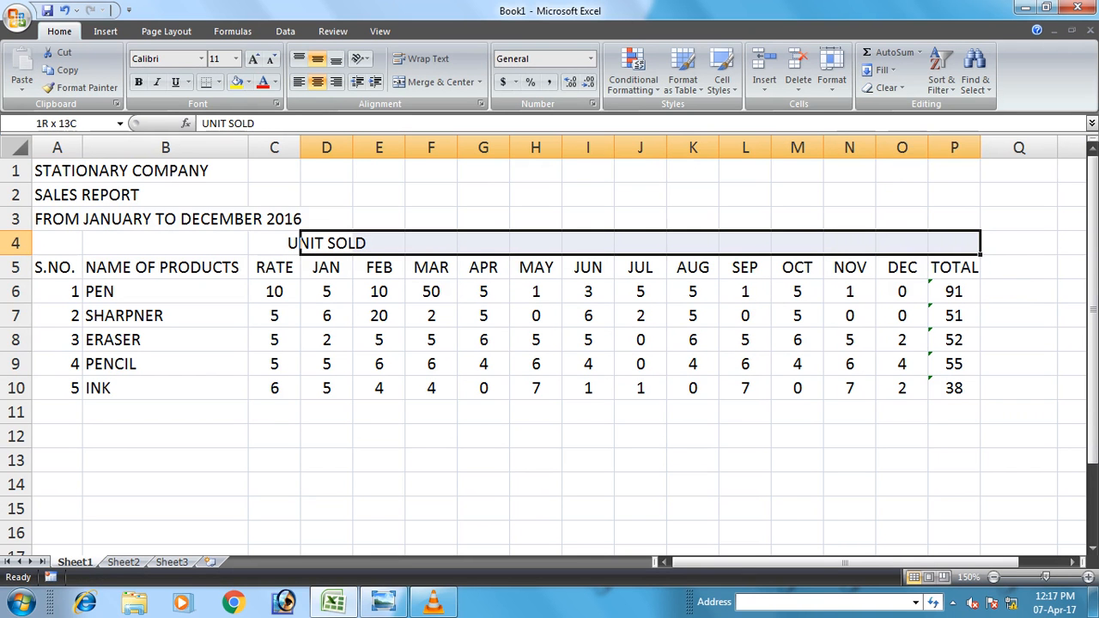
pyautogui.click(440, 81)
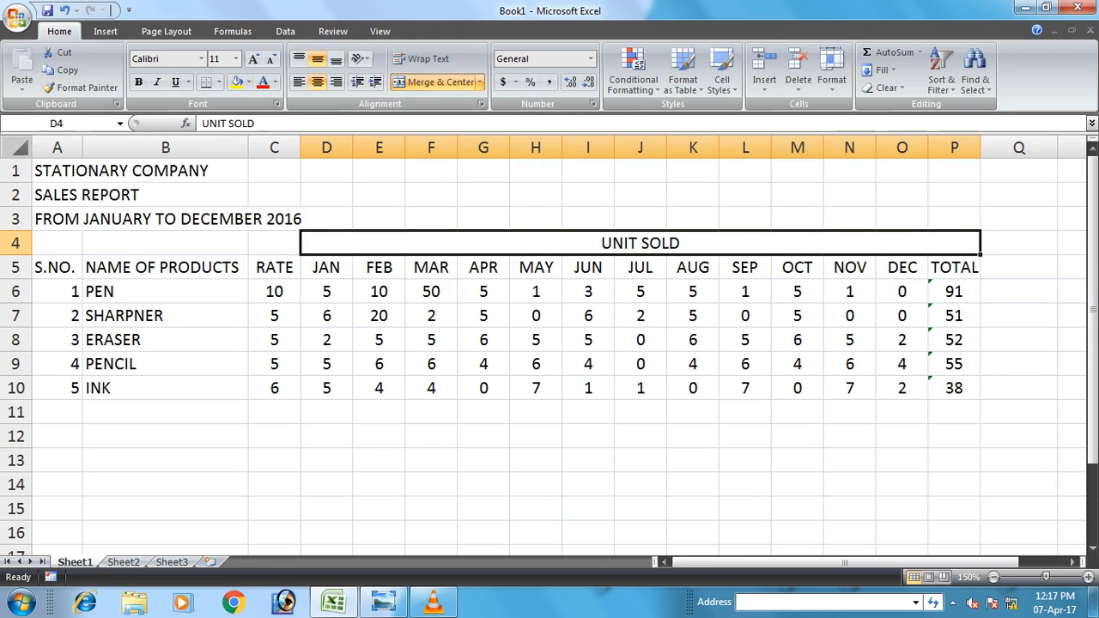
# - Merge and center the NAME OF PRODUCTS, RATE and S.NO. headings each over rows 4 and 5
pyautogui.click(275, 243)
pyautogui.moveTo(166, 267); pyautogui.dragTo(166, 244)
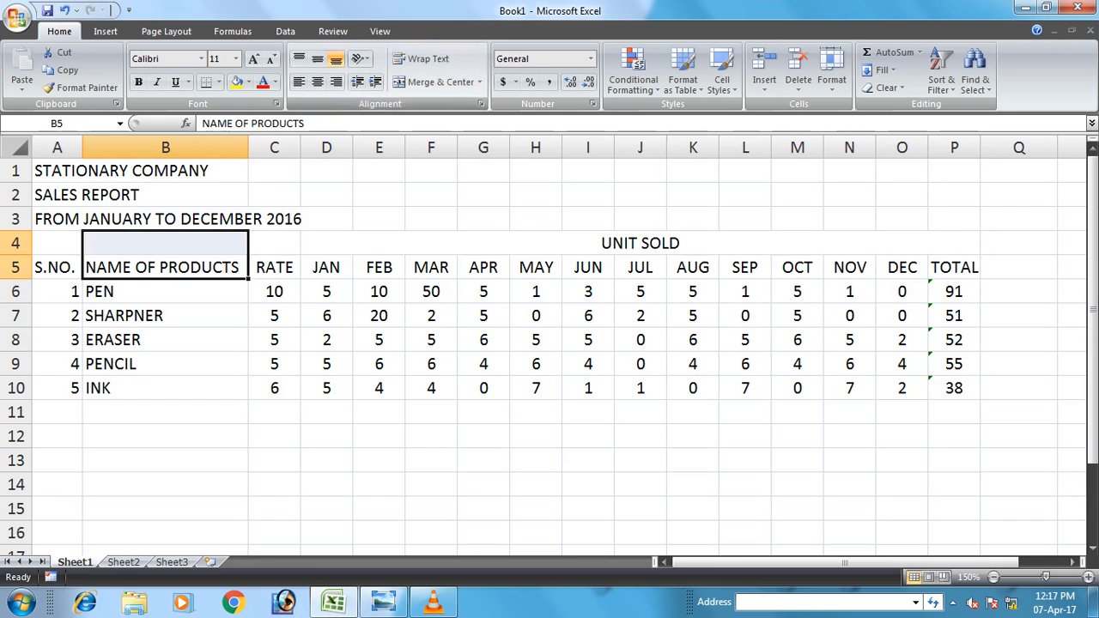
pyautogui.click(441, 81)
pyautogui.moveTo(274, 267); pyautogui.dragTo(275, 243)
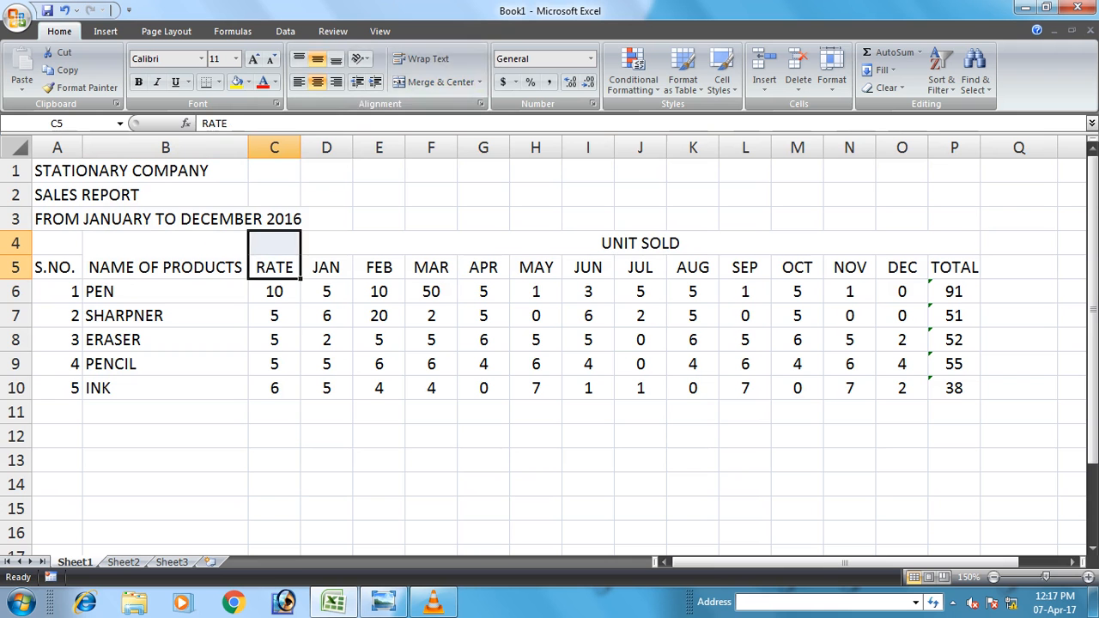
pyautogui.click(440, 82)
pyautogui.moveTo(57, 267); pyautogui.dragTo(954, 412)
pyautogui.click(440, 81)
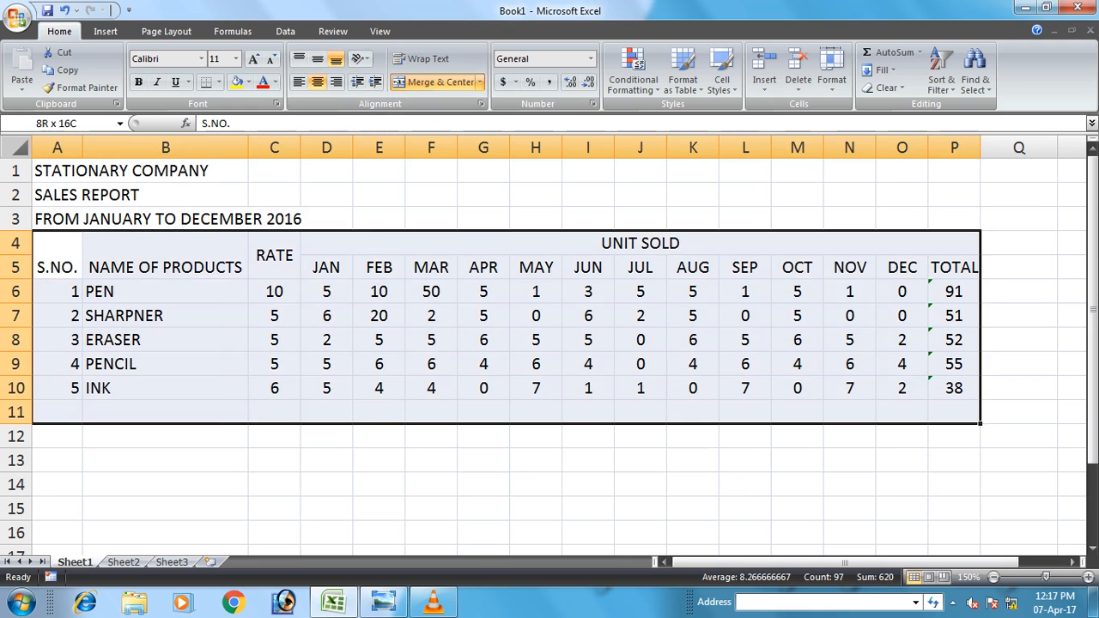
# - Apply all borders to the table range A4:P11 and align its contents to the center and middle
pyautogui.click(218, 81)
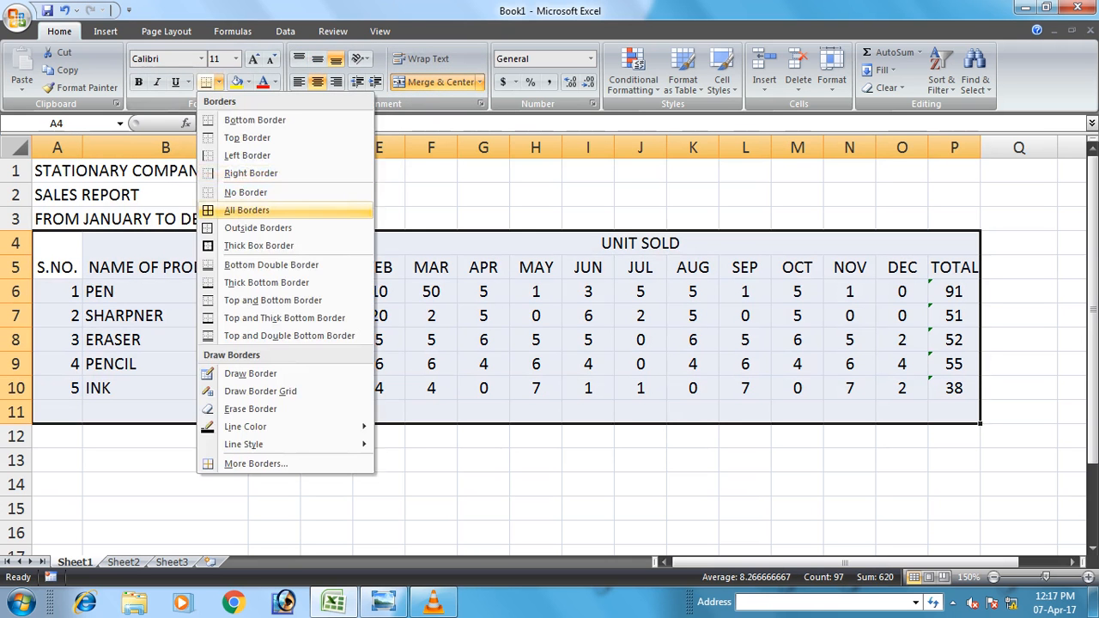
pyautogui.click(249, 211)
pyautogui.click(318, 82)
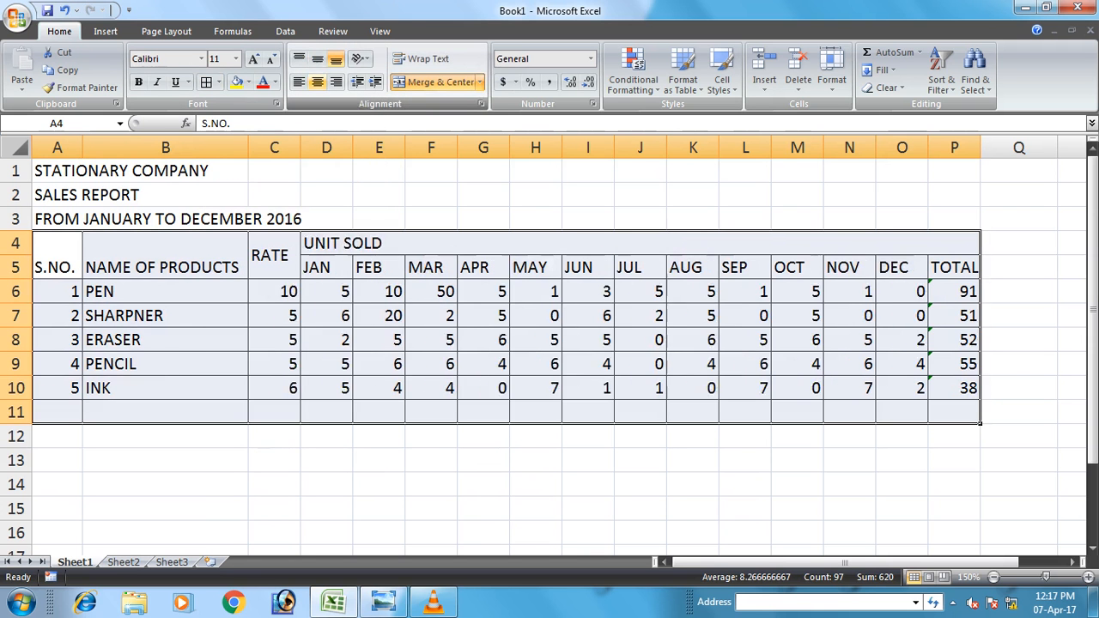
pyautogui.click(318, 81)
pyautogui.click(316, 59)
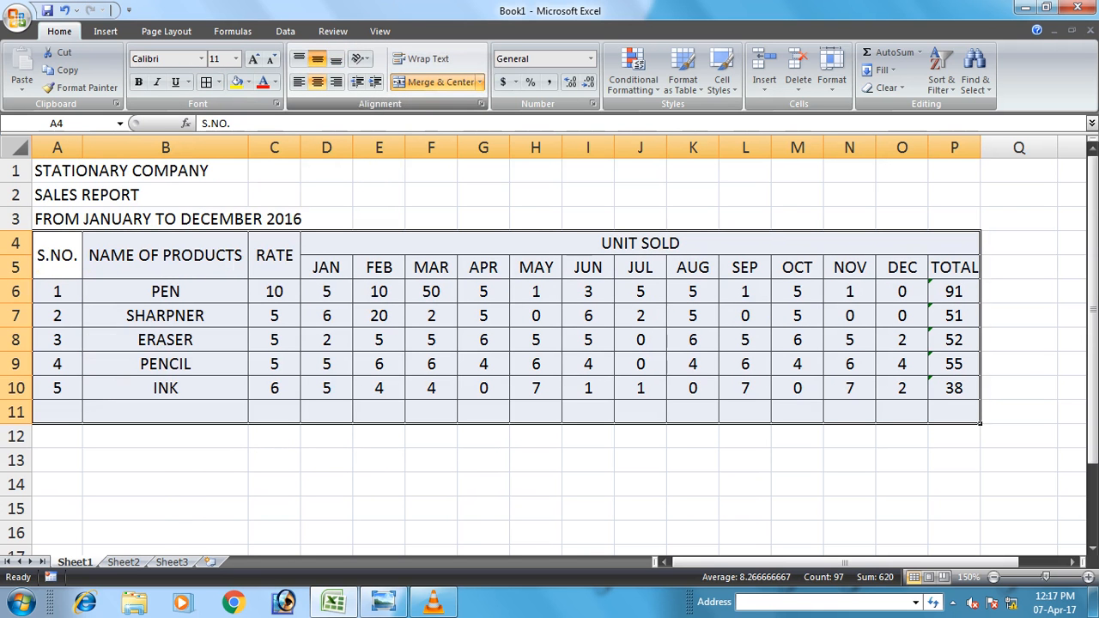
# - Make the heading rows 4 and 5 and the title rows 1 to 3 bold
pyautogui.moveTo(16, 243); pyautogui.dragTo(16, 275)
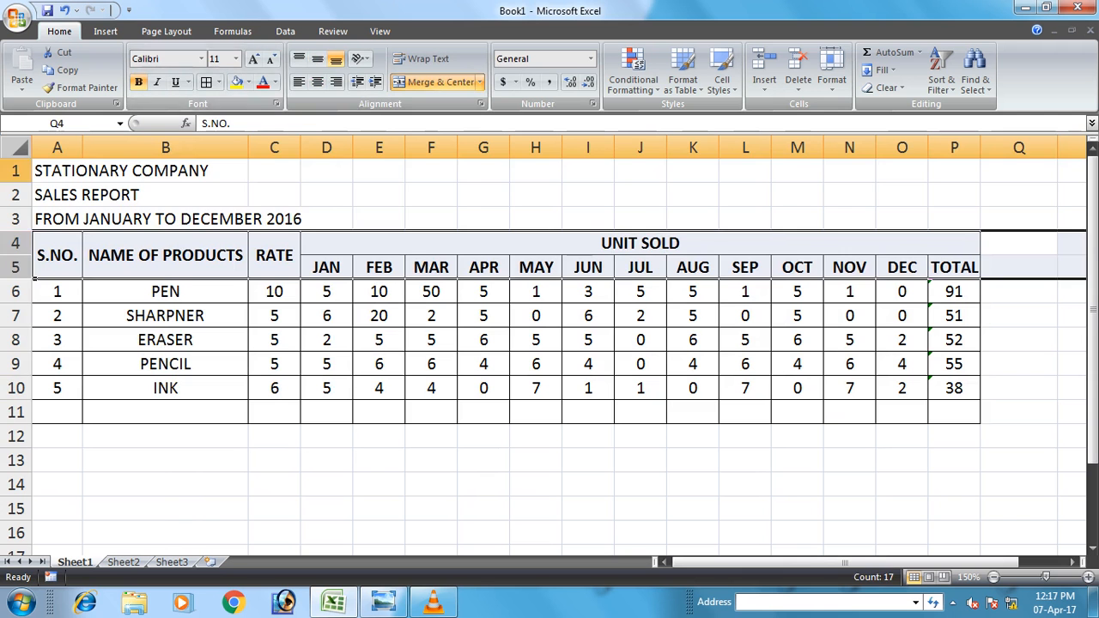
pyautogui.moveTo(16, 170); pyautogui.dragTo(16, 219)
pyautogui.click(138, 82)
# - Merge and center each of the three title lines across columns A to P
pyautogui.moveTo(74, 168); pyautogui.dragTo(954, 171)
pyautogui.click(437, 82)
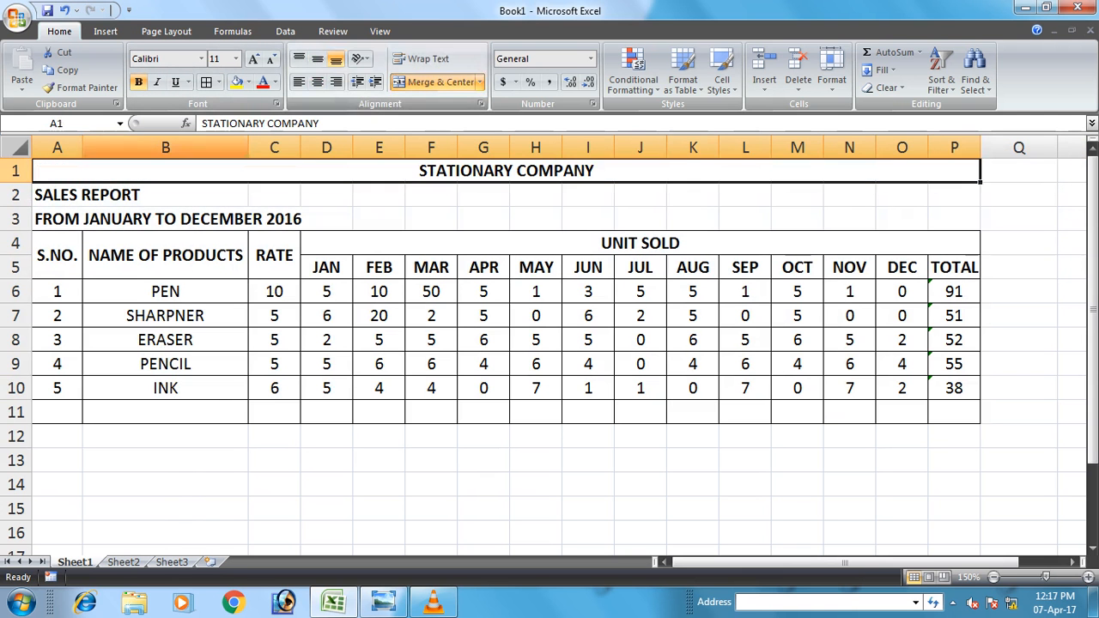
pyautogui.moveTo(62, 195); pyautogui.dragTo(954, 195)
pyautogui.click(479, 81)
pyautogui.click(450, 101)
pyautogui.moveTo(60, 219); pyautogui.dragTo(954, 220)
pyautogui.click(436, 82)
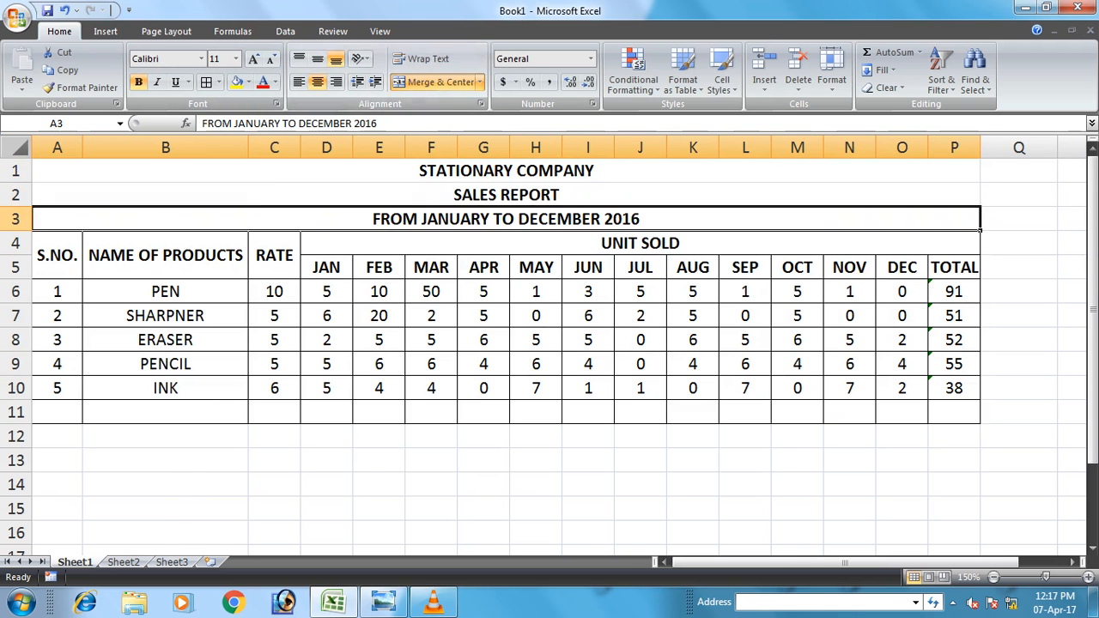
# - Fill the heading range A4:P5 and the bottom table row A11:P11 with light grey, and make row 11 bold
pyautogui.moveTo(57, 249); pyautogui.dragTo(966, 268)
pyautogui.click(248, 82)
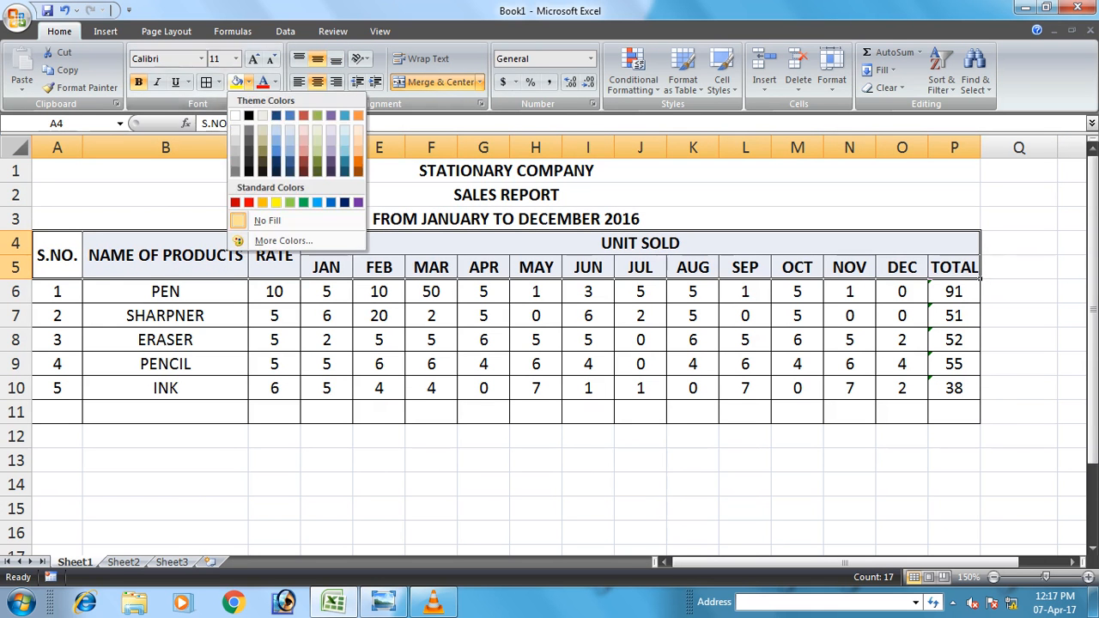
pyautogui.click(236, 140)
pyautogui.moveTo(57, 413); pyautogui.dragTo(954, 412)
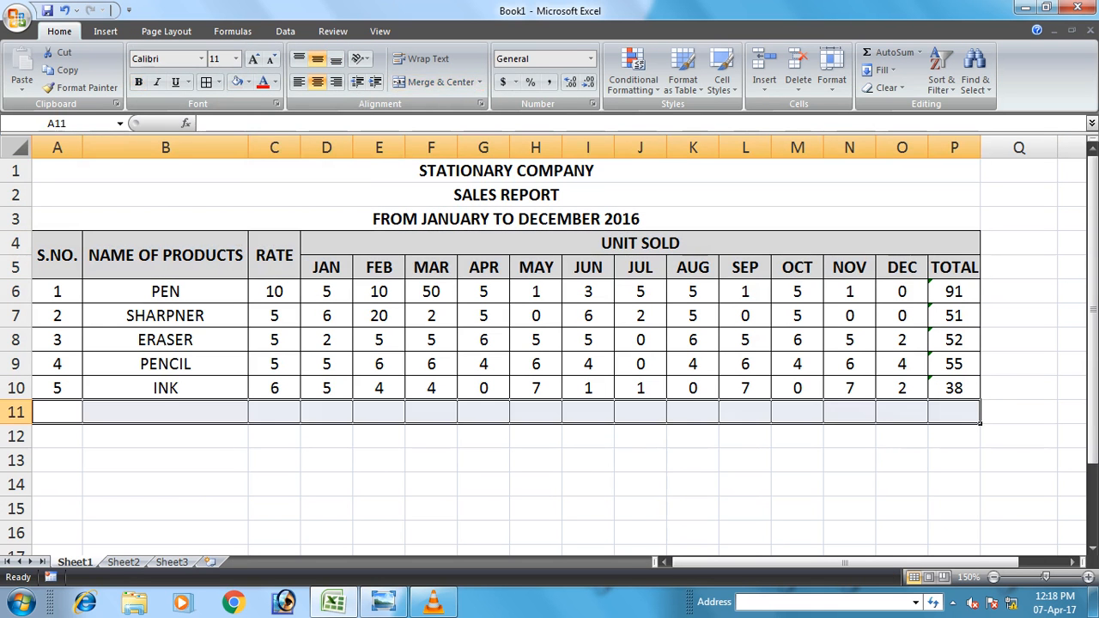
pyautogui.click(237, 81)
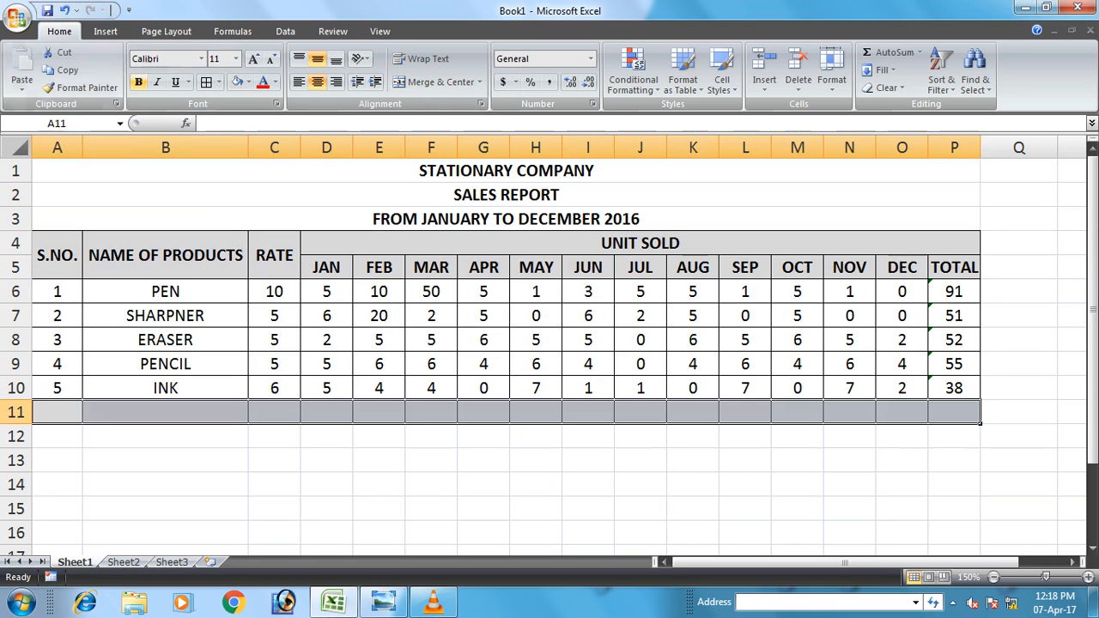
# - Merge and center cells A11:B11 and enter the label TOTAL VALUE
pyautogui.moveTo(56, 412); pyautogui.dragTo(248, 416)
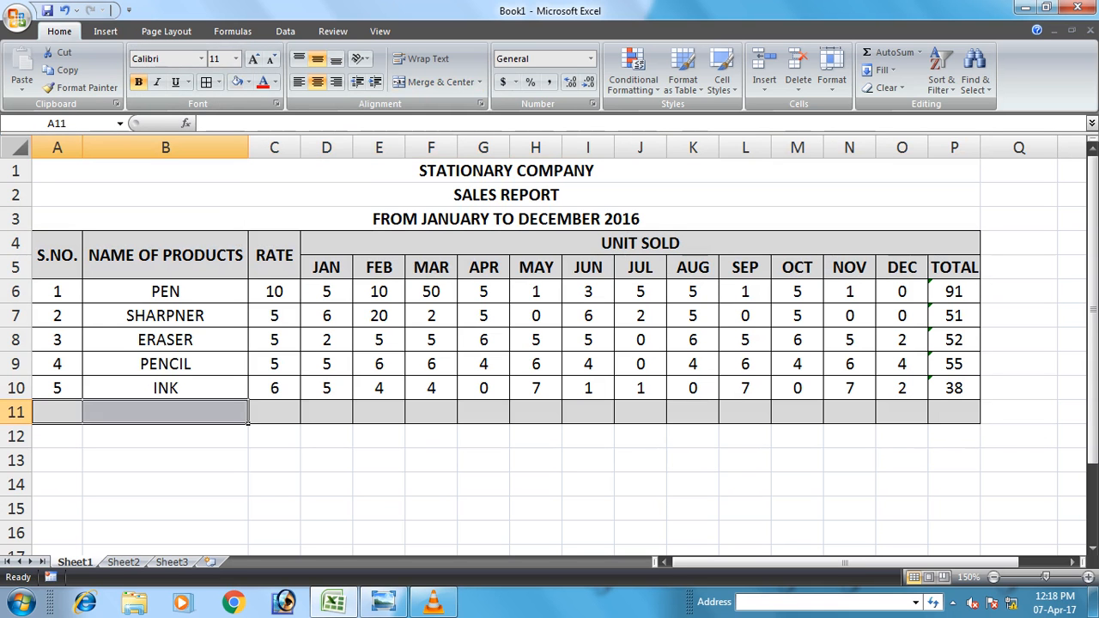
pyautogui.click(438, 81)
pyautogui.write('TOTAL VALUE')
pyautogui.press('Right')
pyautogui.press('Right')
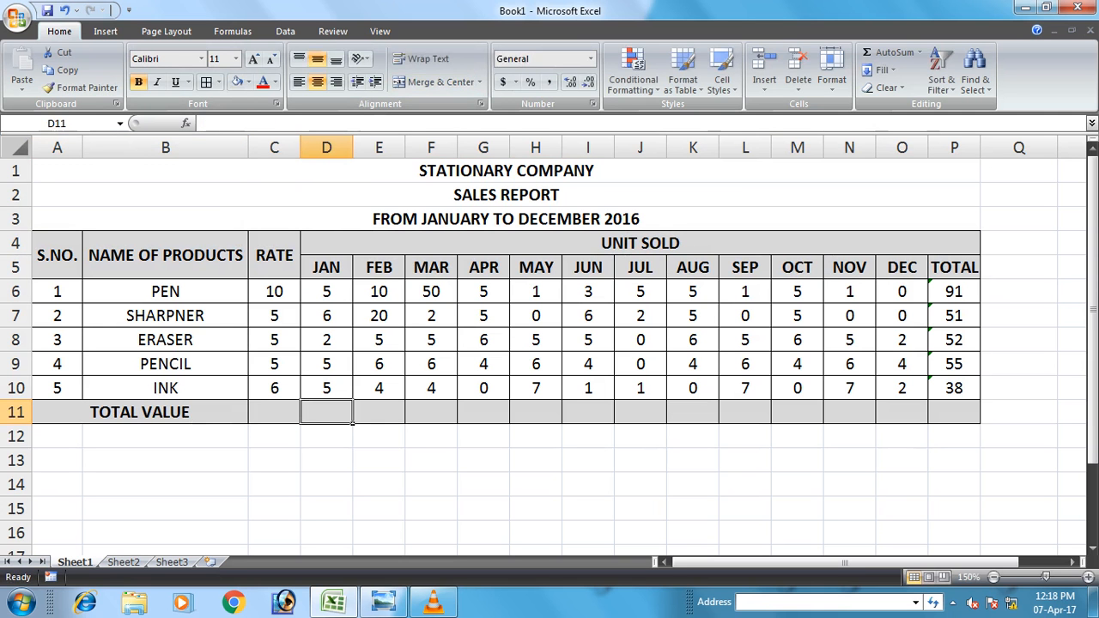
# - Enter the formula =SUMPRODUCT(C6:C10,D6:D10) in cell D11 for the January total value
pyautogui.write('=SUMPR')
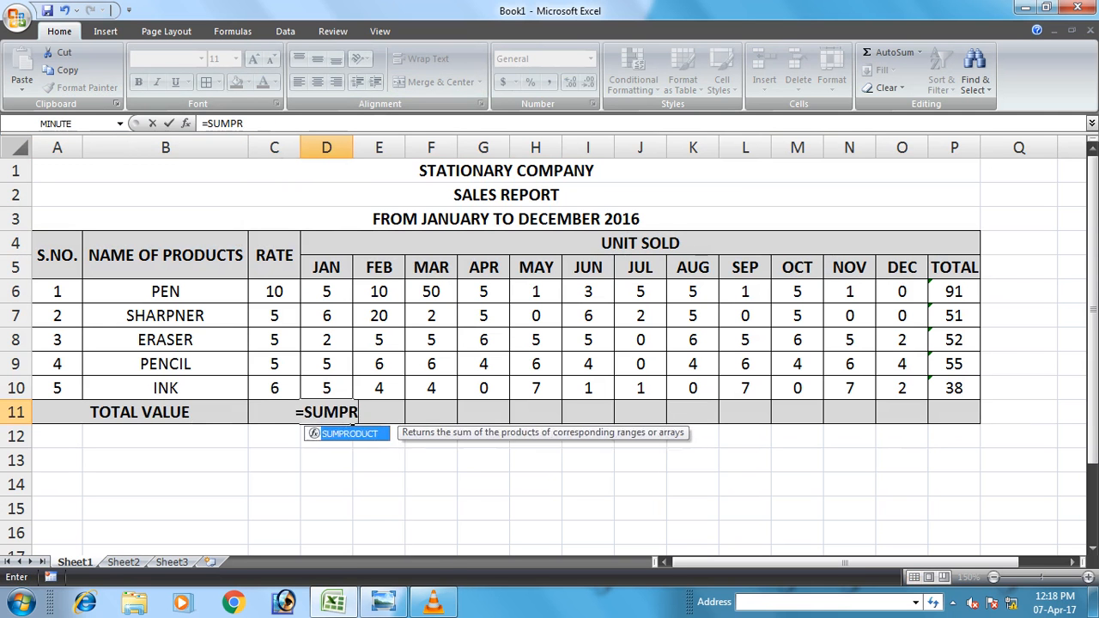
pyautogui.press('Tab')
pyautogui.press('Up')
pyautogui.press('Up')
pyautogui.press('Up')
pyautogui.press('Left')
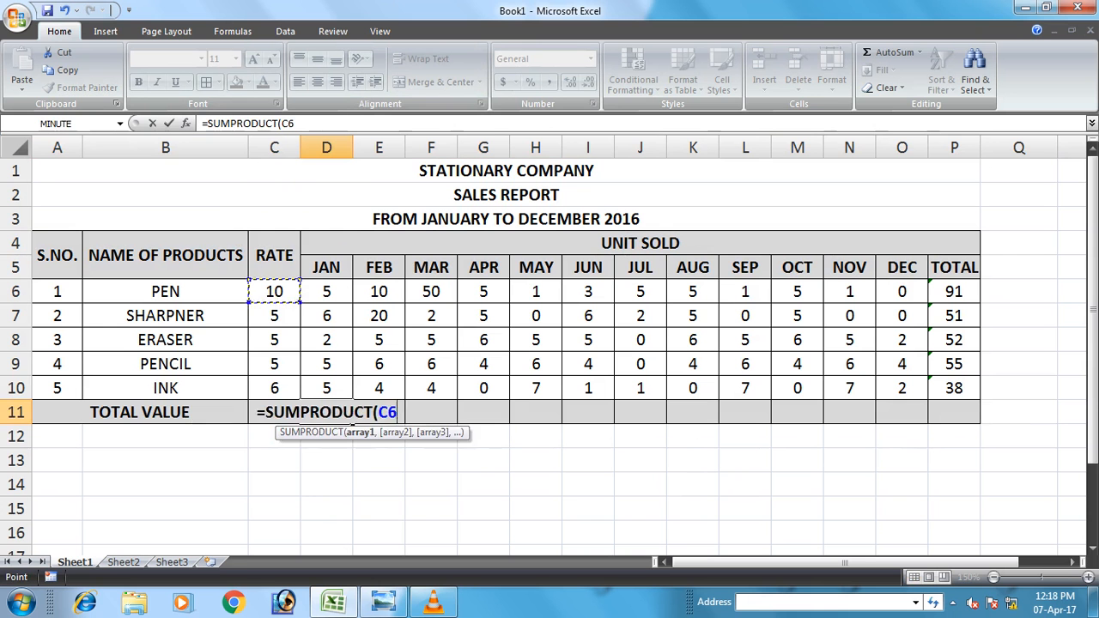
pyautogui.hotkey('shift', 'Down')
pyautogui.hotkey('shift', 'Down')
pyautogui.hotkey('shift', 'Down')
pyautogui.hotkey('shift', 'Down')
pyautogui.write(',')
pyautogui.press('Up')
pyautogui.press('Up')
pyautogui.press('Up')
pyautogui.hotkey('shift', 'Down')
pyautogui.hotkey('shift', 'Down')
pyautogui.hotkey('shift', 'Down')
pyautogui.hotkey('shift', 'Down')
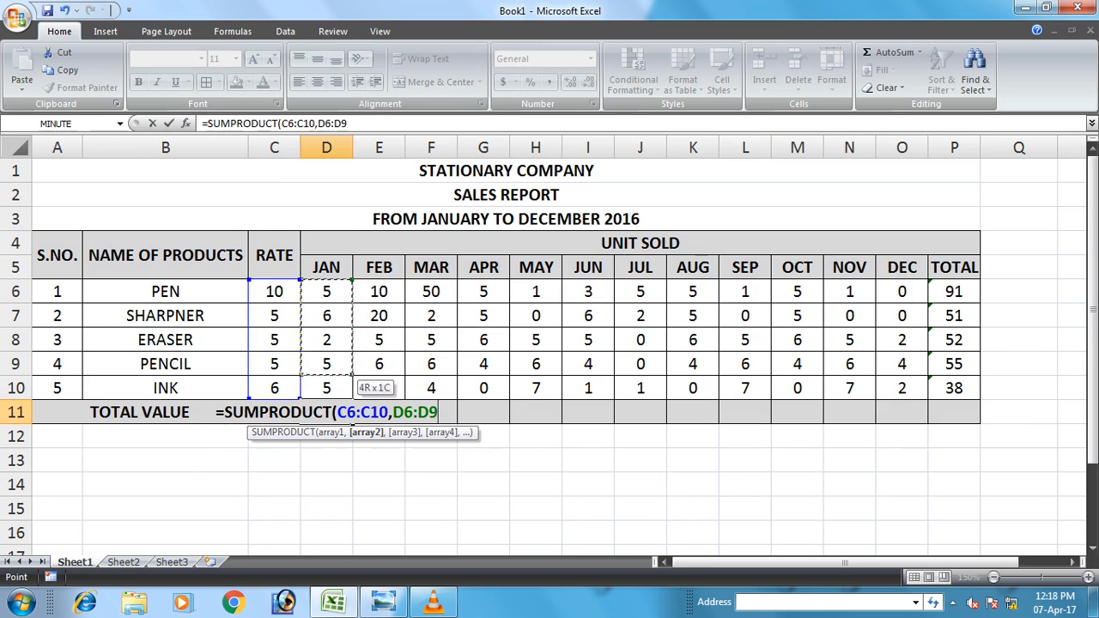
pyautogui.press('Return')
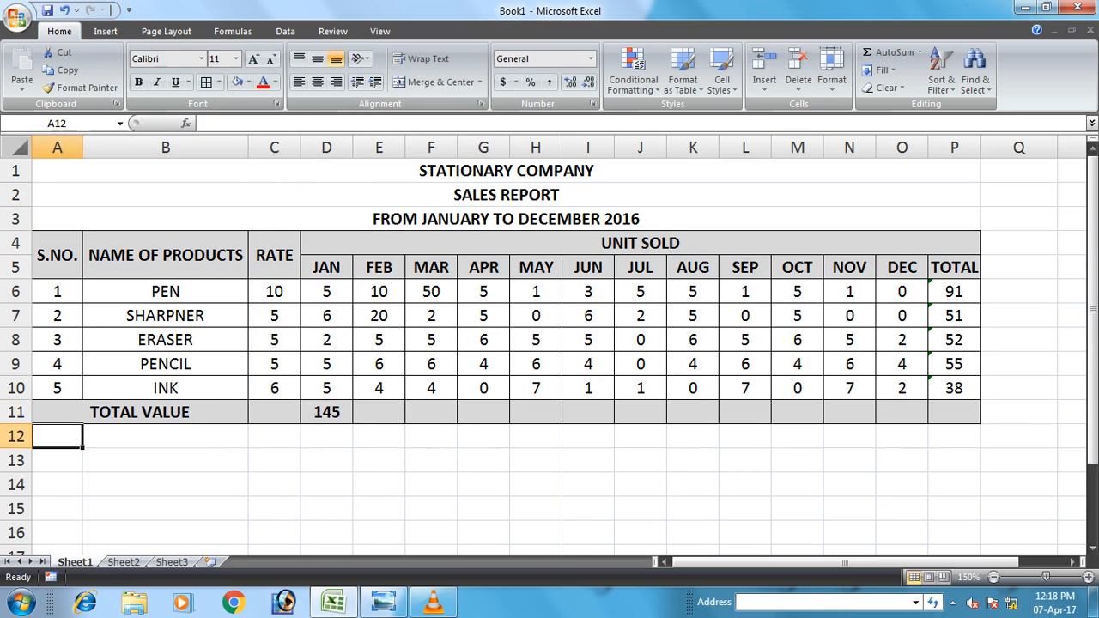
# - Make the rate range C6:C10 an absolute reference in the D11 formula
pyautogui.click(351, 416)
pyautogui.doubleClick(352, 415)
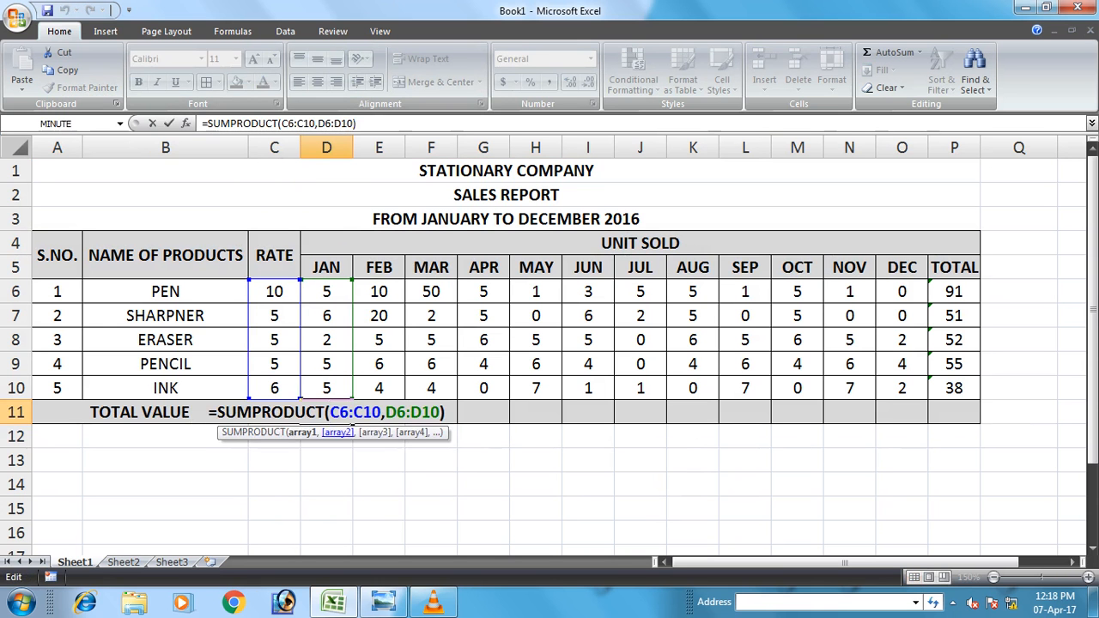
pyautogui.press('F4')
pyautogui.press('Return')
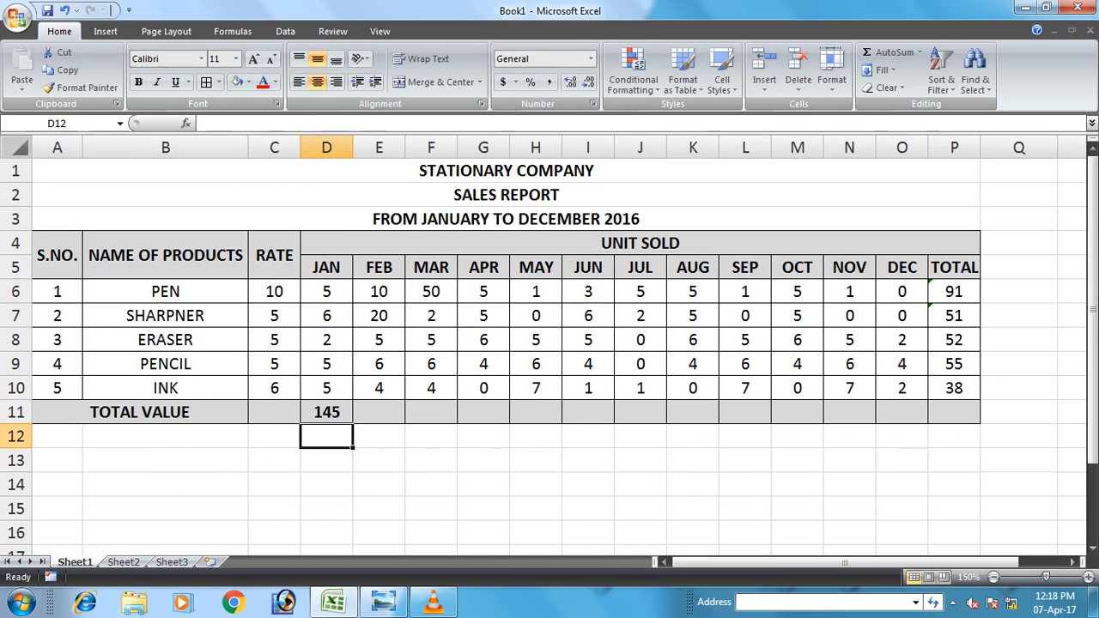
# - Copy the January total value formula from D11 across the range E11:P11
pyautogui.click(326, 412)
pyautogui.hotkey('ctrl', 'c')
pyautogui.moveTo(378, 412); pyautogui.dragTo(980, 420)
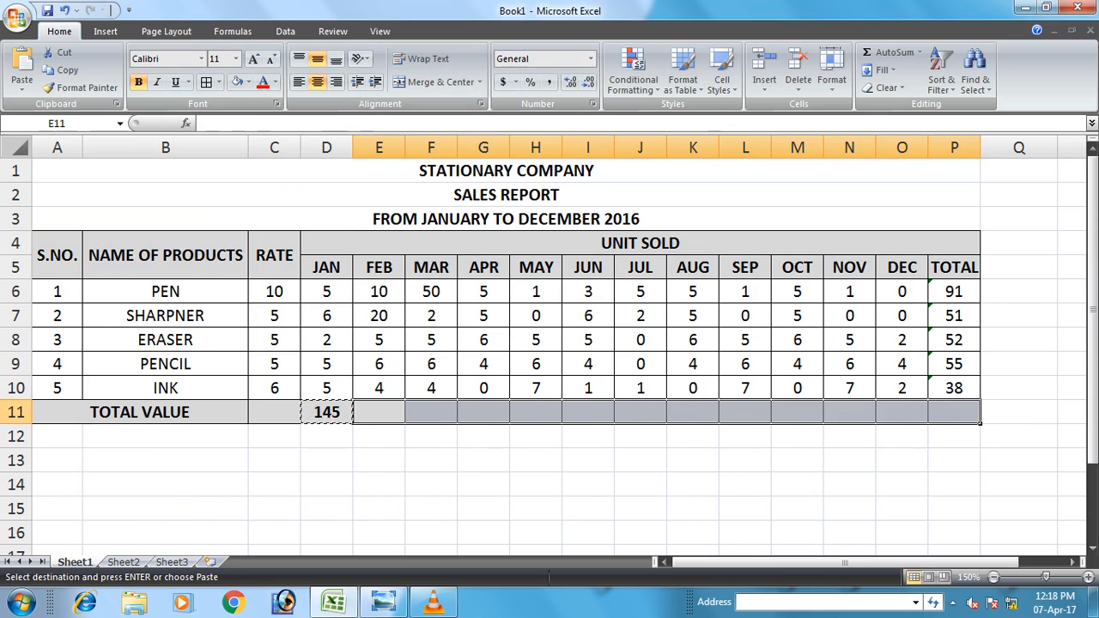
pyautogui.hotkey('ctrl', 'v')
pyautogui.click(746, 484)
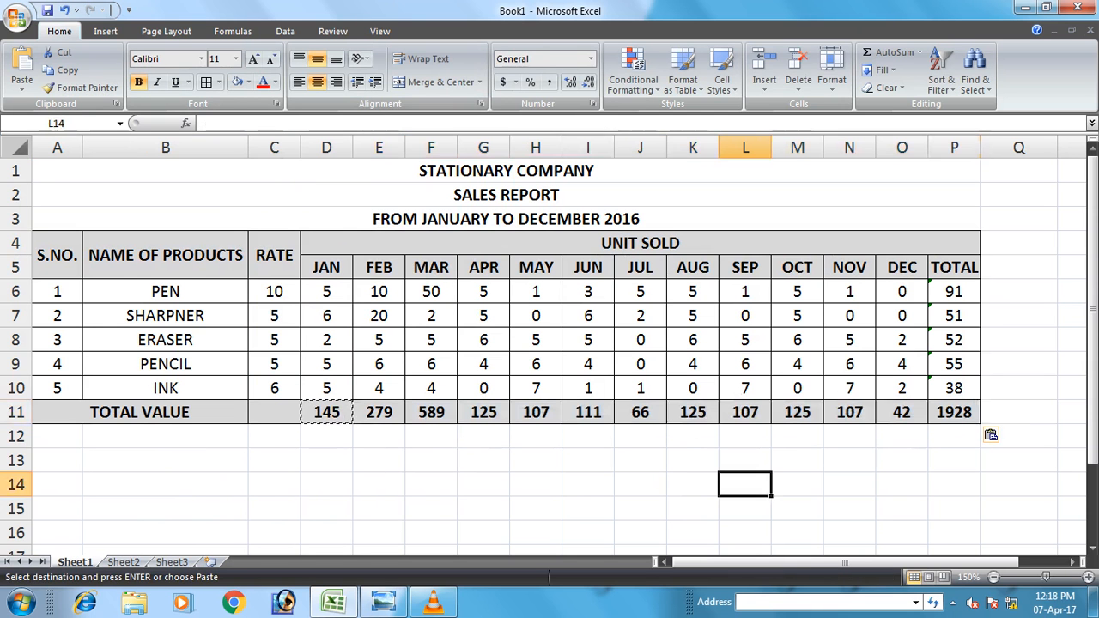
pyautogui.press('Escape')
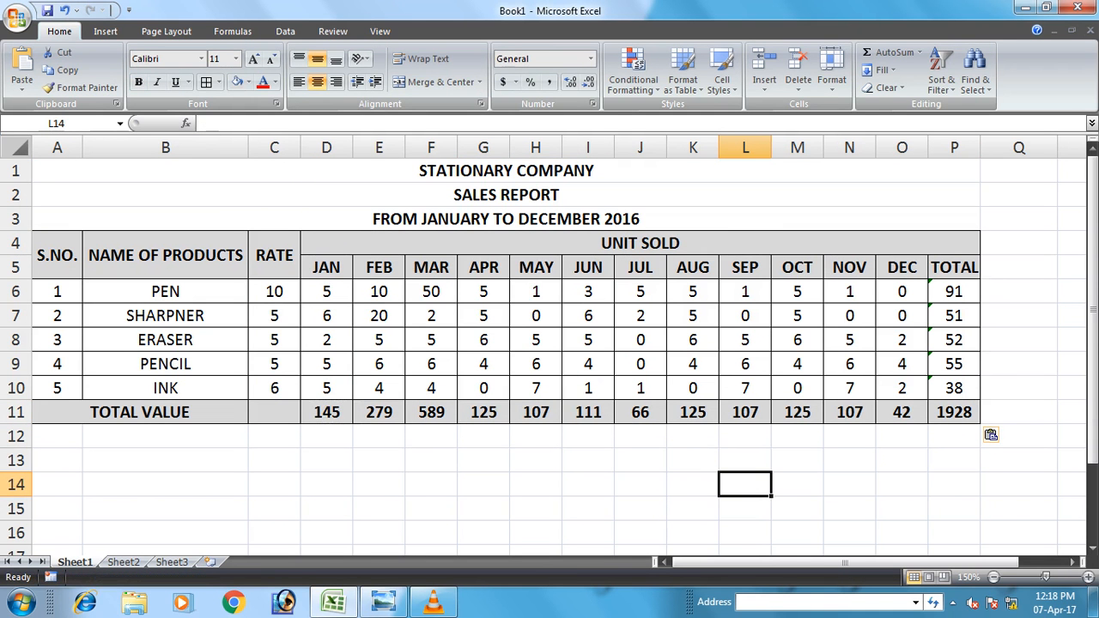
# - Start saving the workbook and cancel the Save As dialog
pyautogui.hotkey('ctrl', 's')
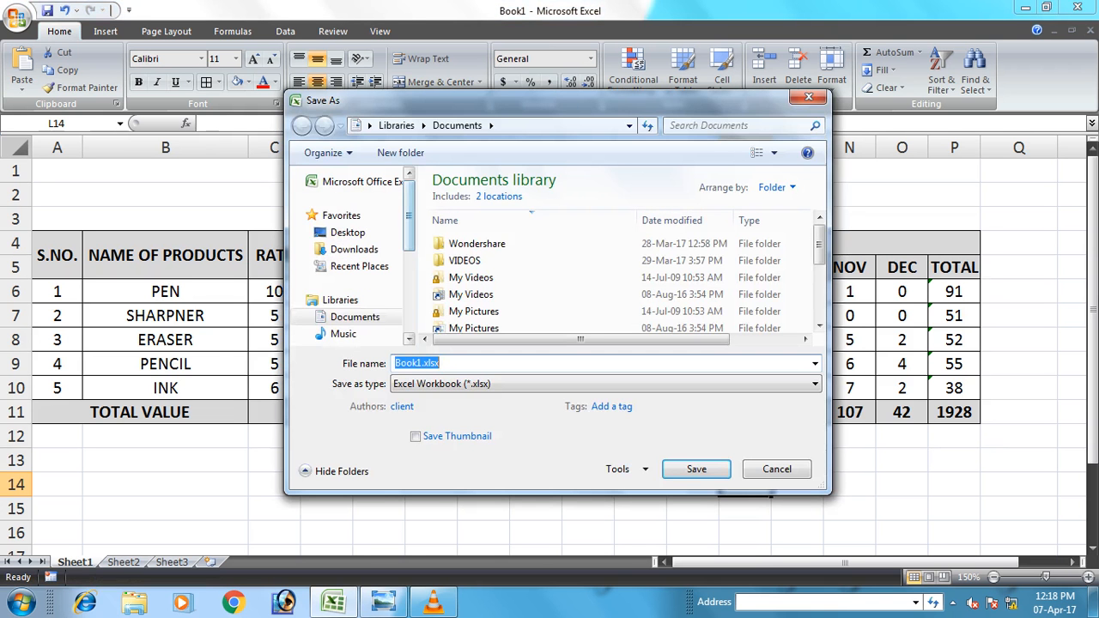
pyautogui.press('Escape')
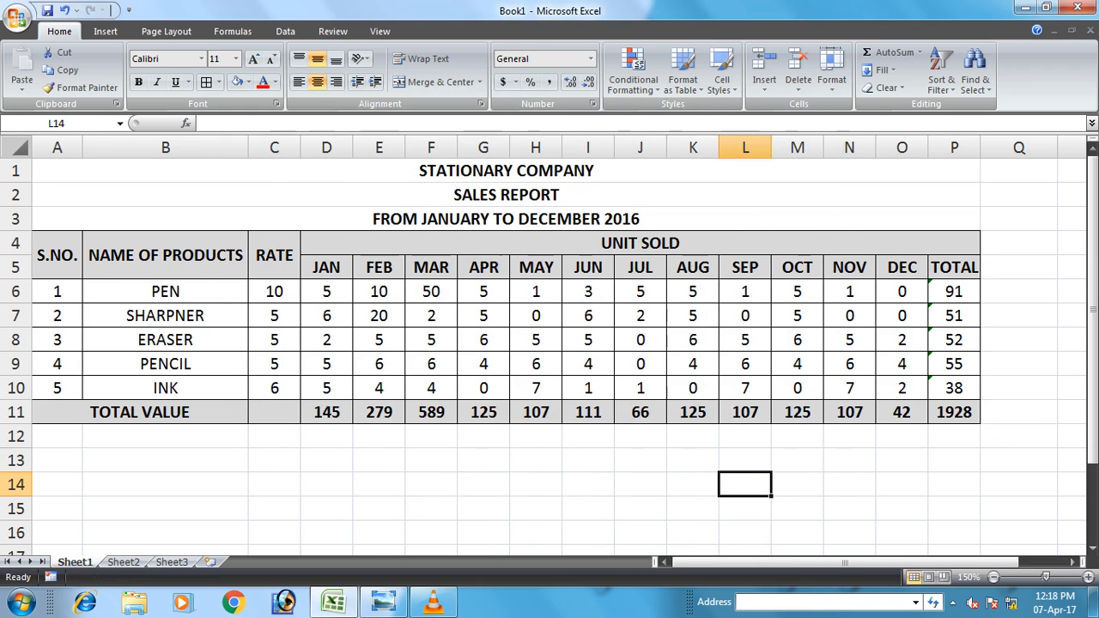